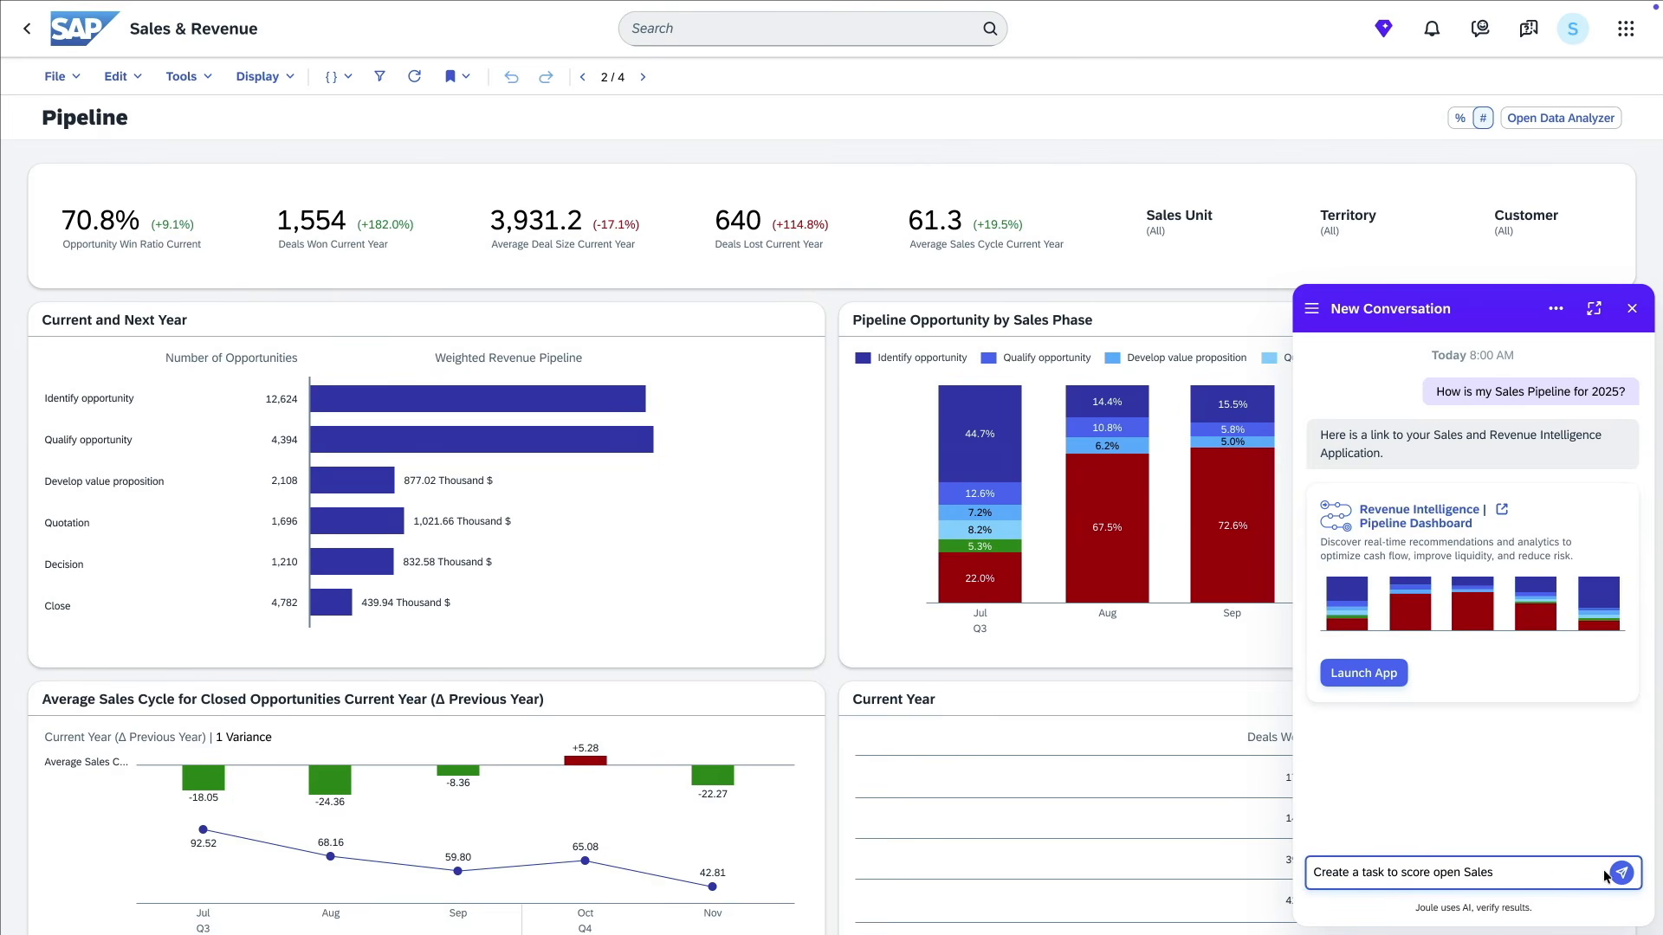
# Ask Joule to create a task to score open sales inquiries, and check the notification for the assigned task
pyautogui.click(1619, 873)
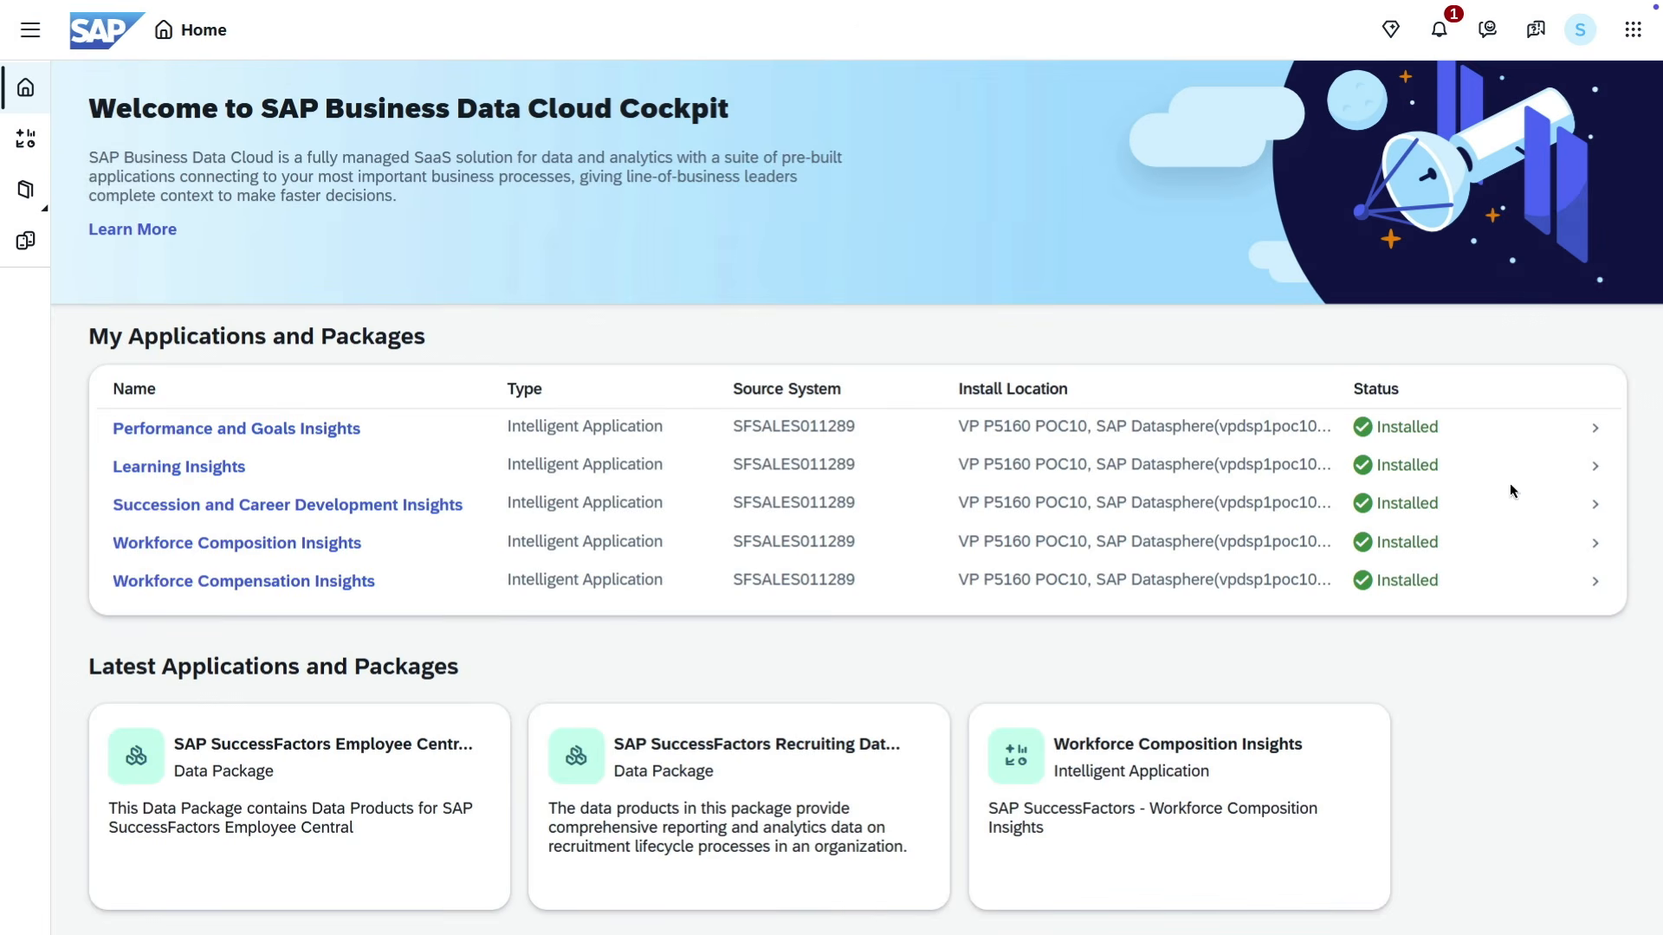
pyautogui.click(1450, 35)
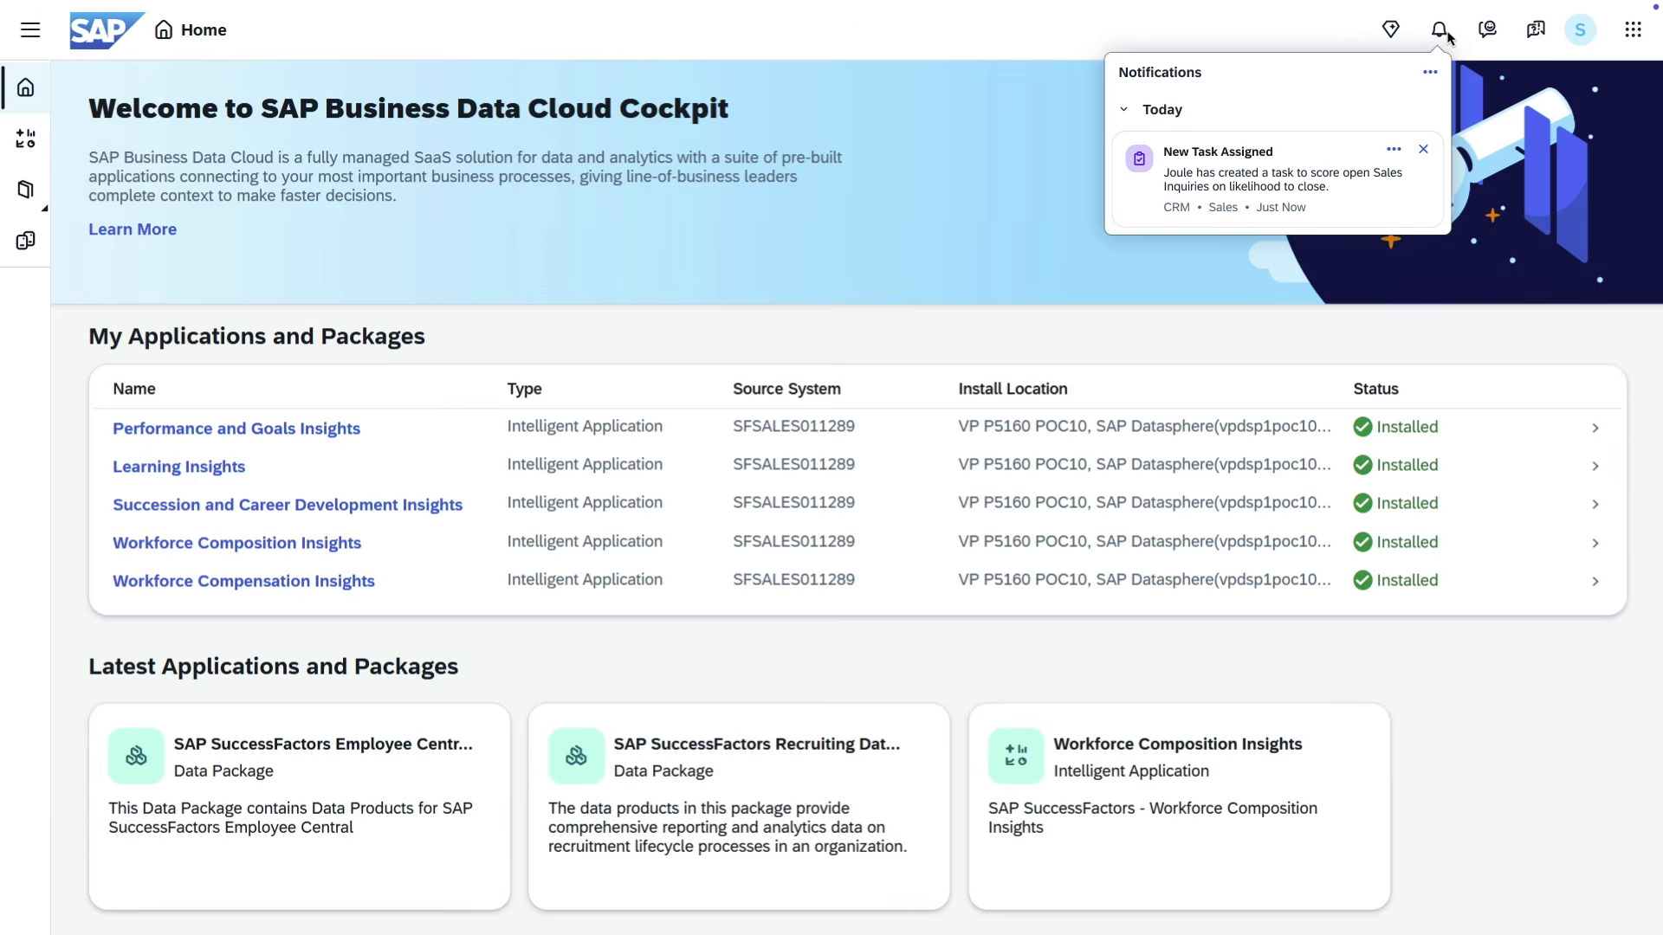
pyautogui.click(1448, 34)
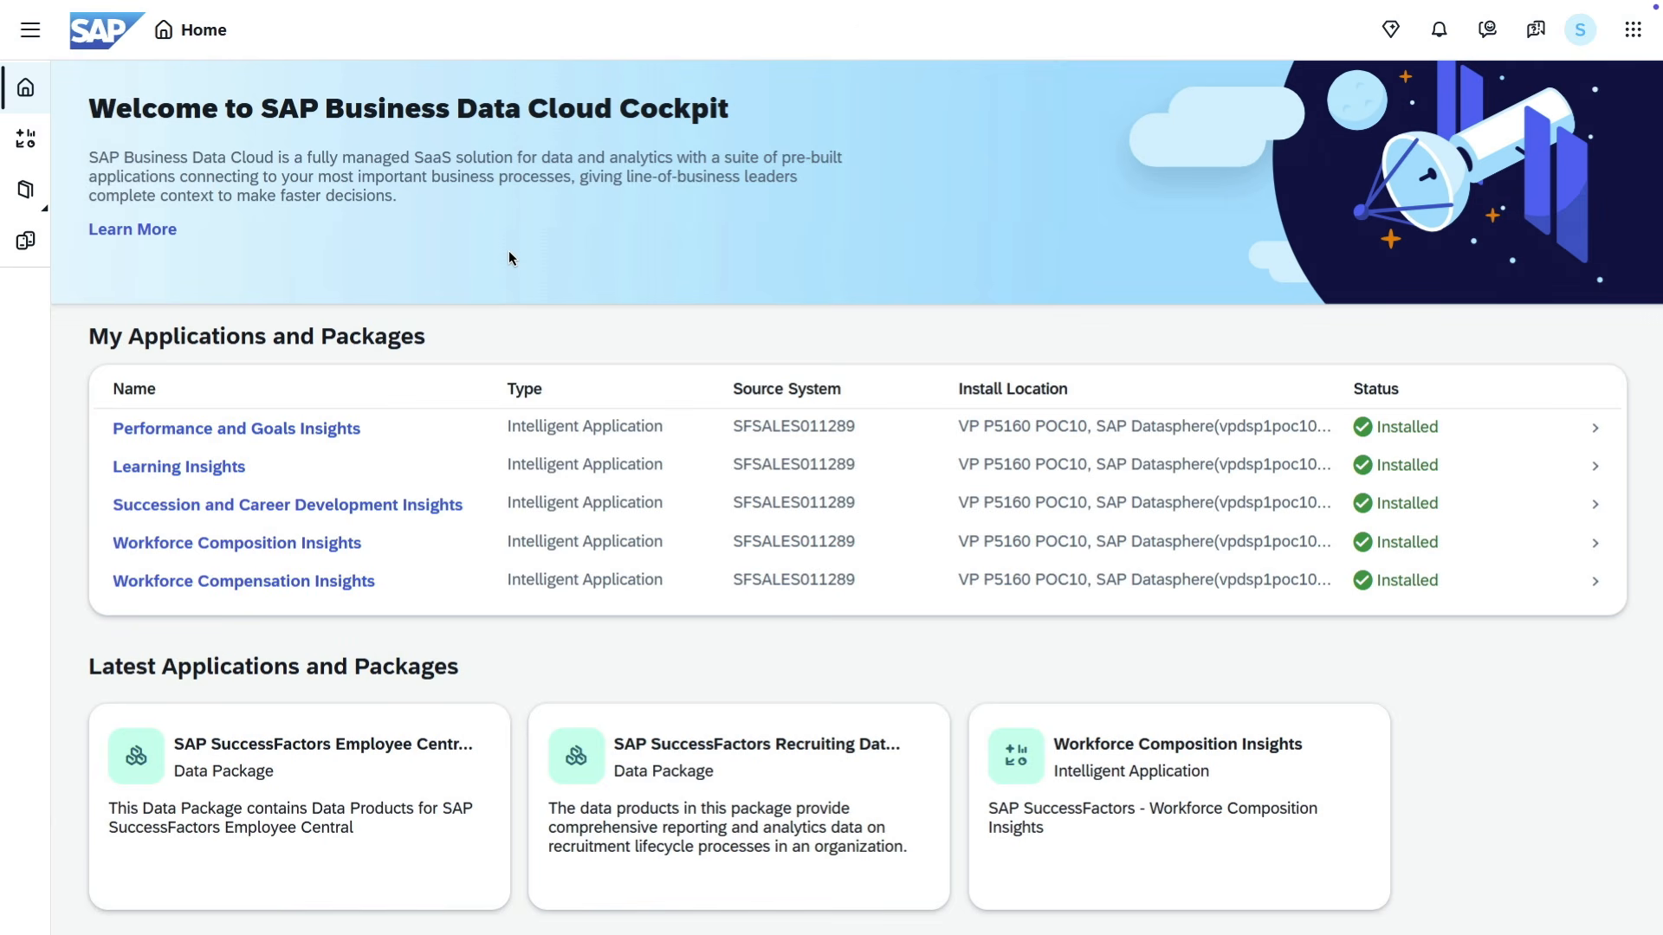
# Open the available SAP Sales Data Products (SAP S/4HANA Cloud Private Edition) package and review the data products it contains
pyautogui.click(30, 151)
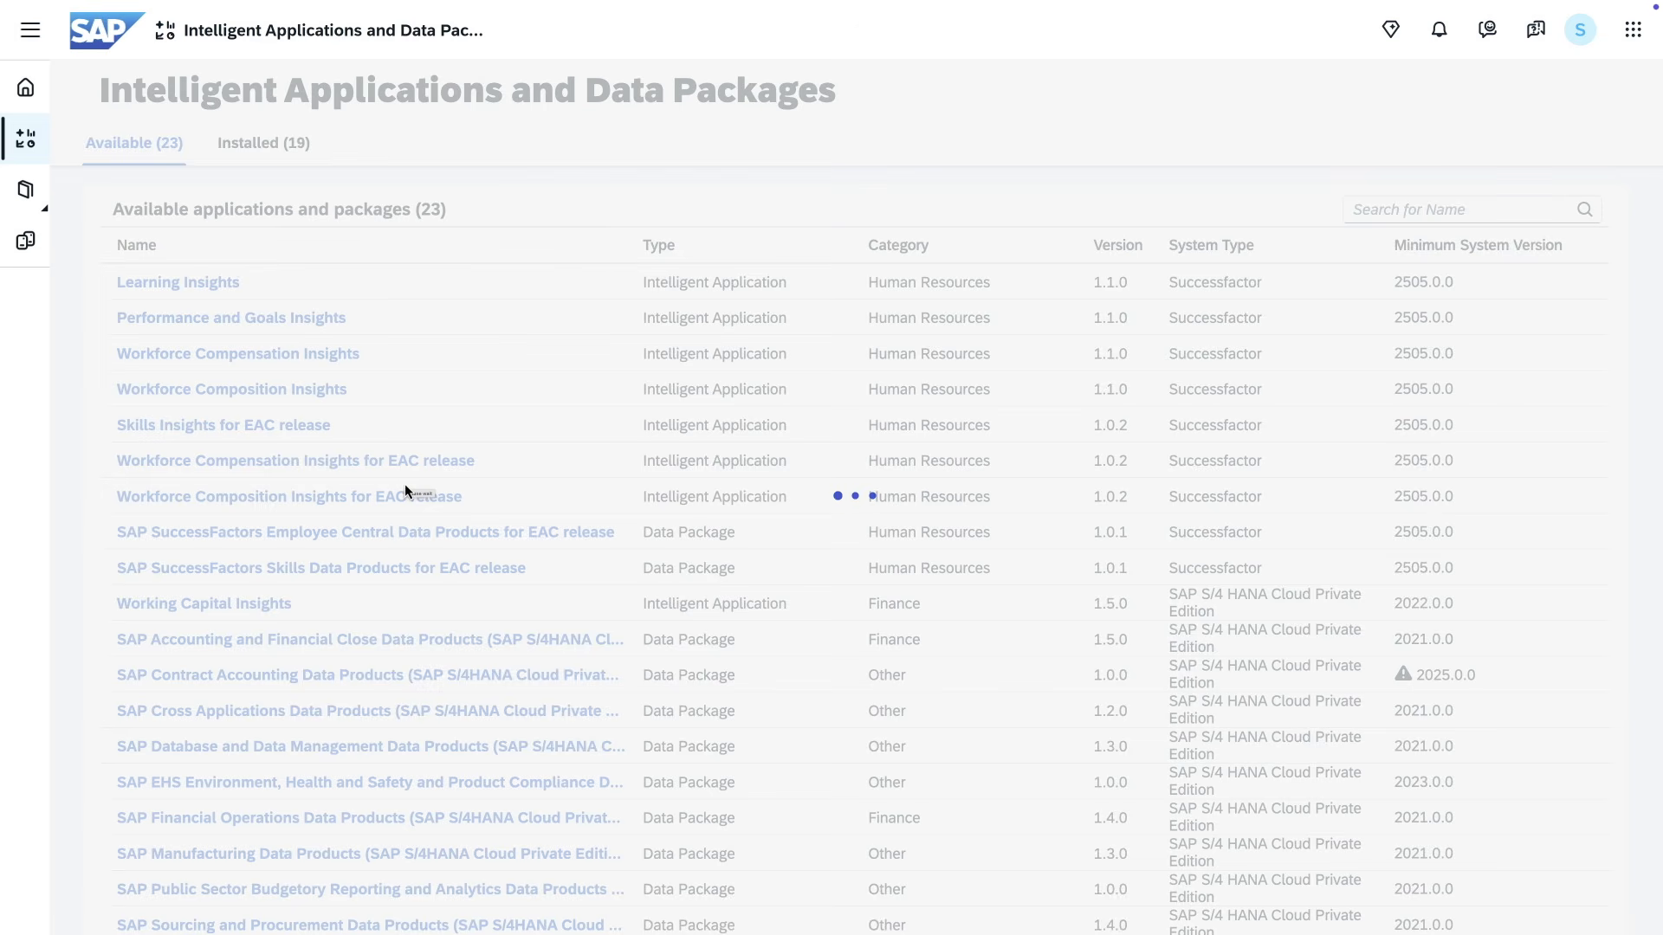
pyautogui.scroll(-2, 406, 487)
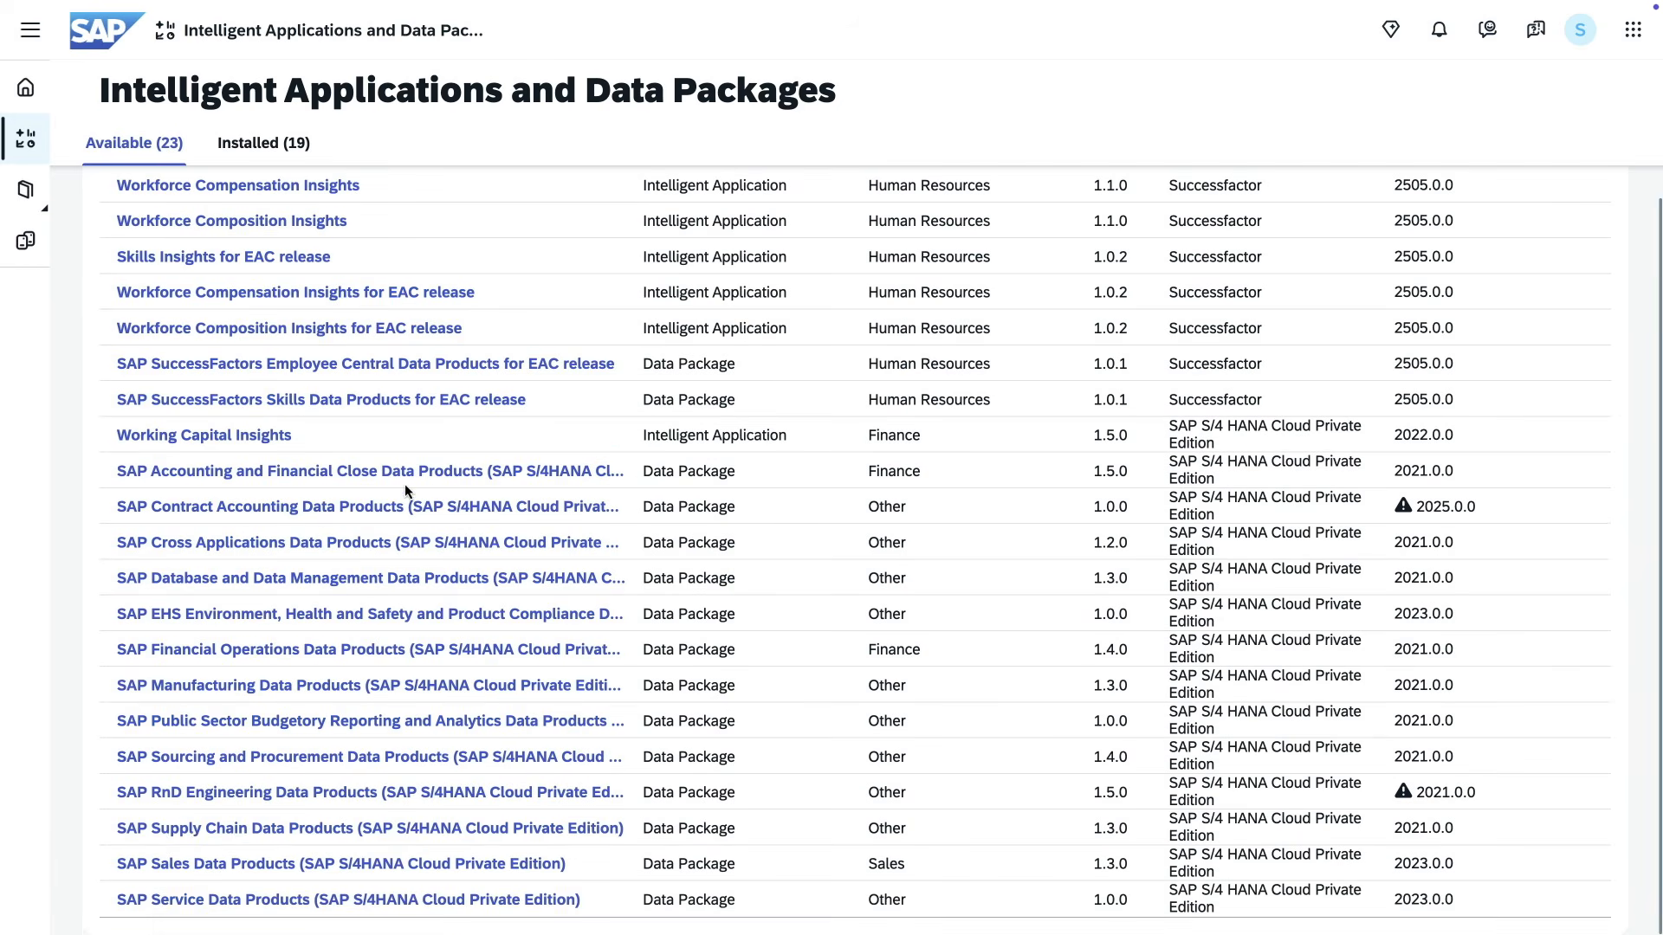
pyautogui.click(443, 869)
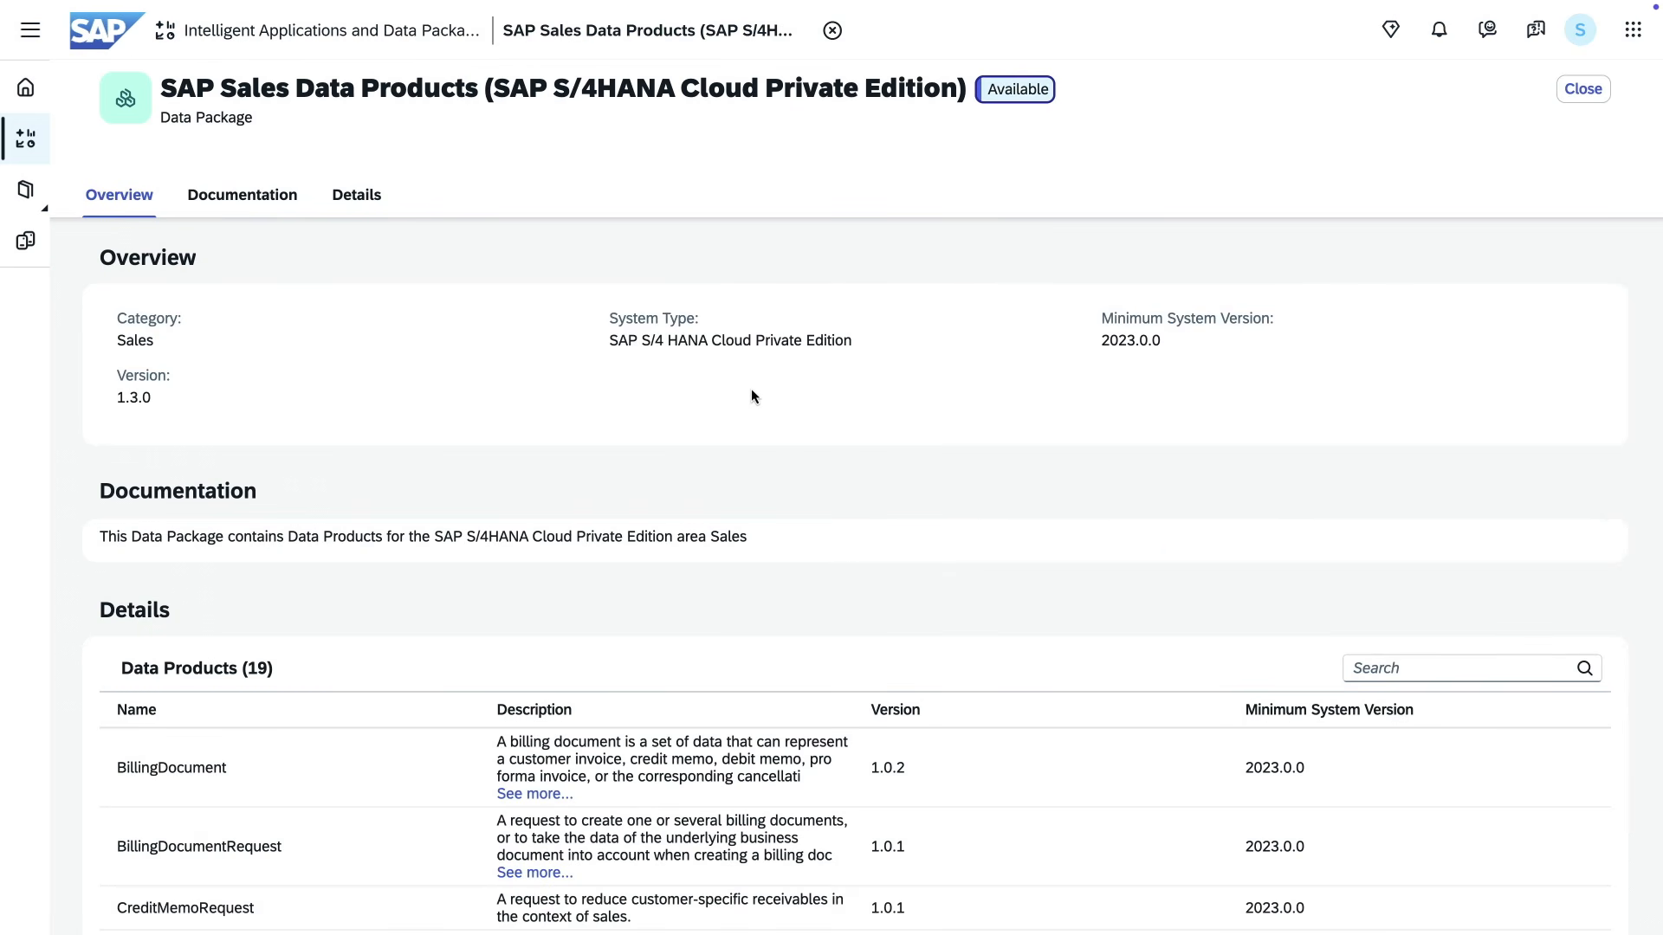
pyautogui.scroll(-10, 754, 728)
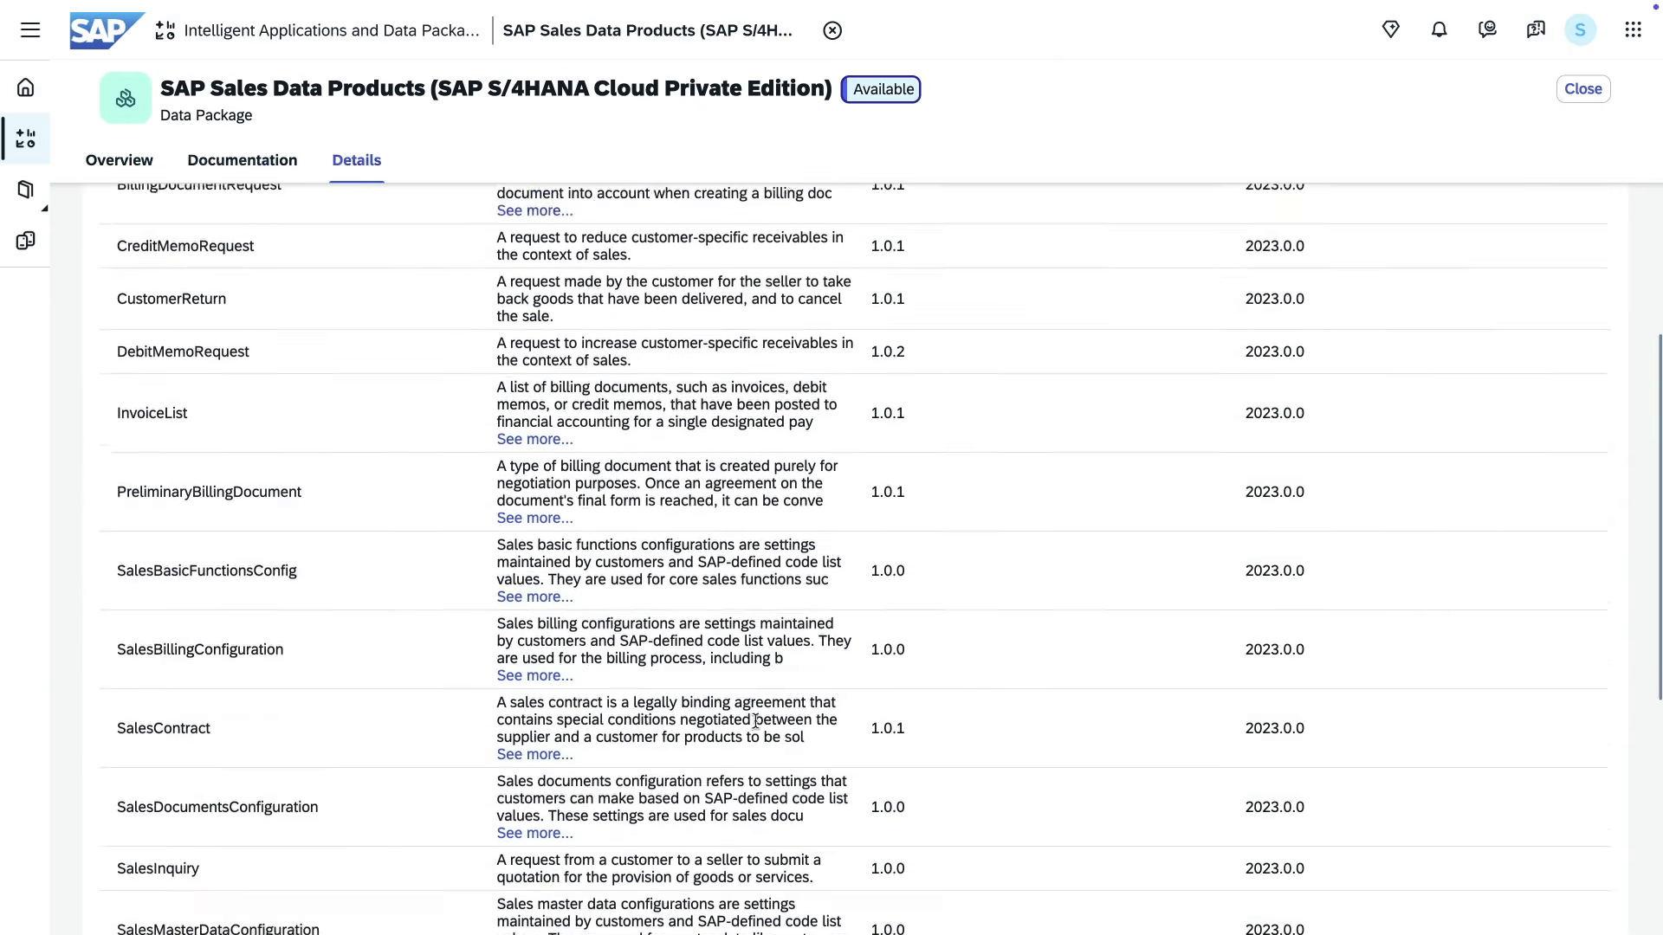
pyautogui.scroll(-5, 755, 722)
pyautogui.scroll(15, 756, 726)
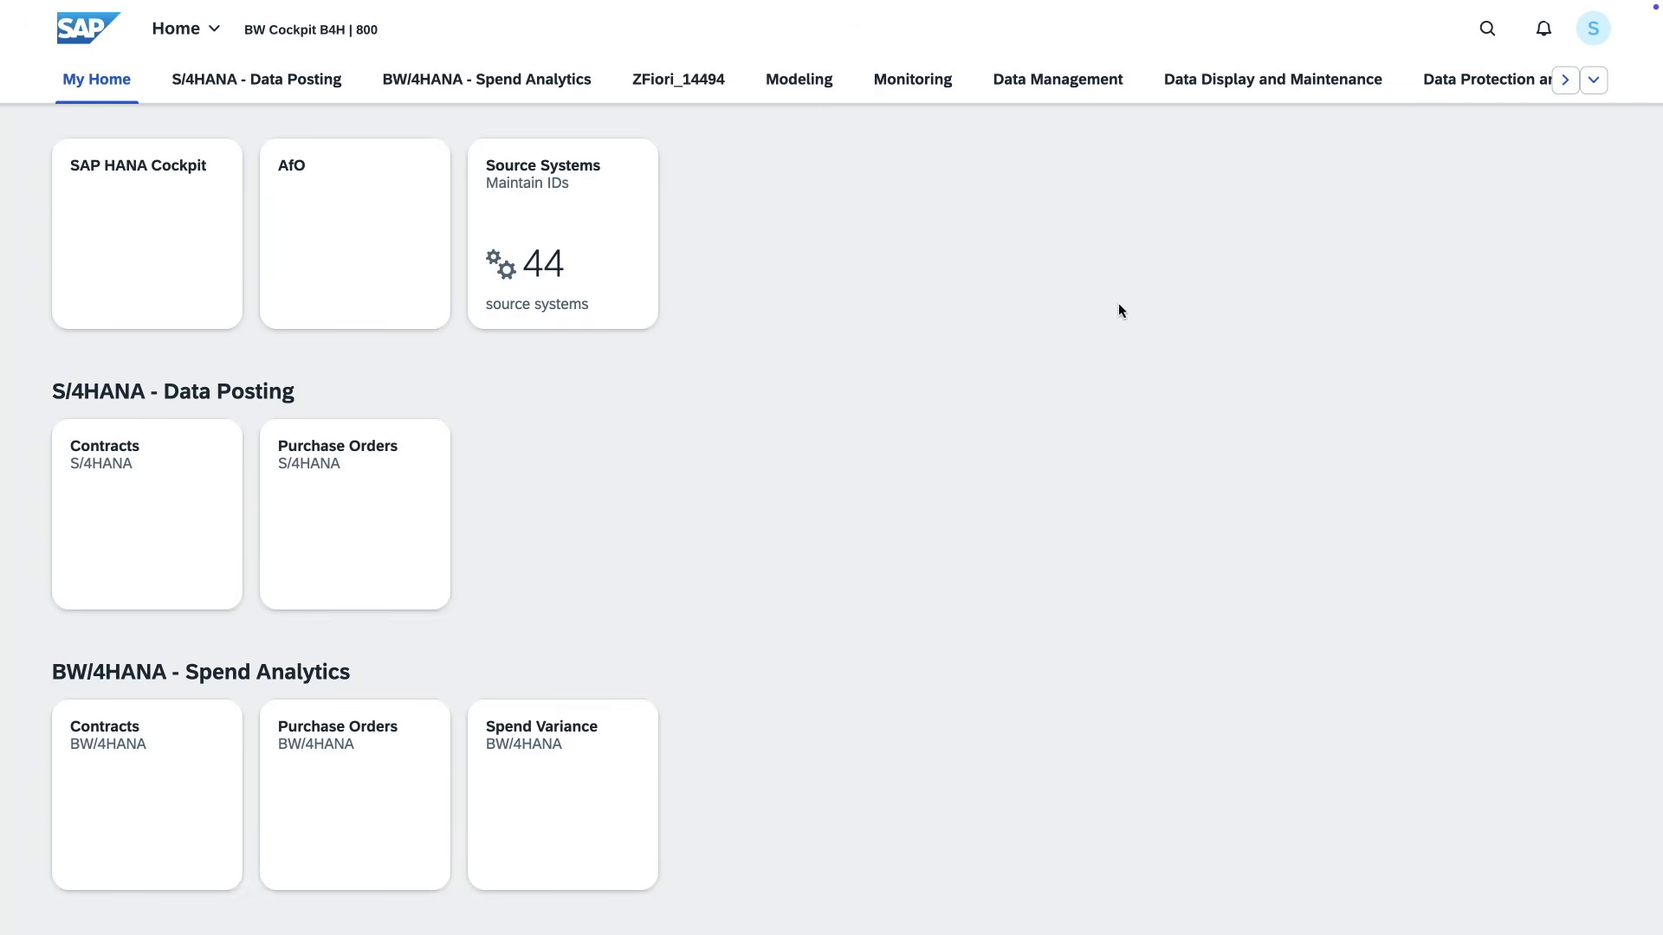
# In BW Cockpit, open the Data Subscriptions of the Data Product Generator for SAP Business Data Cloud and search for "sales"
pyautogui.click(1599, 92)
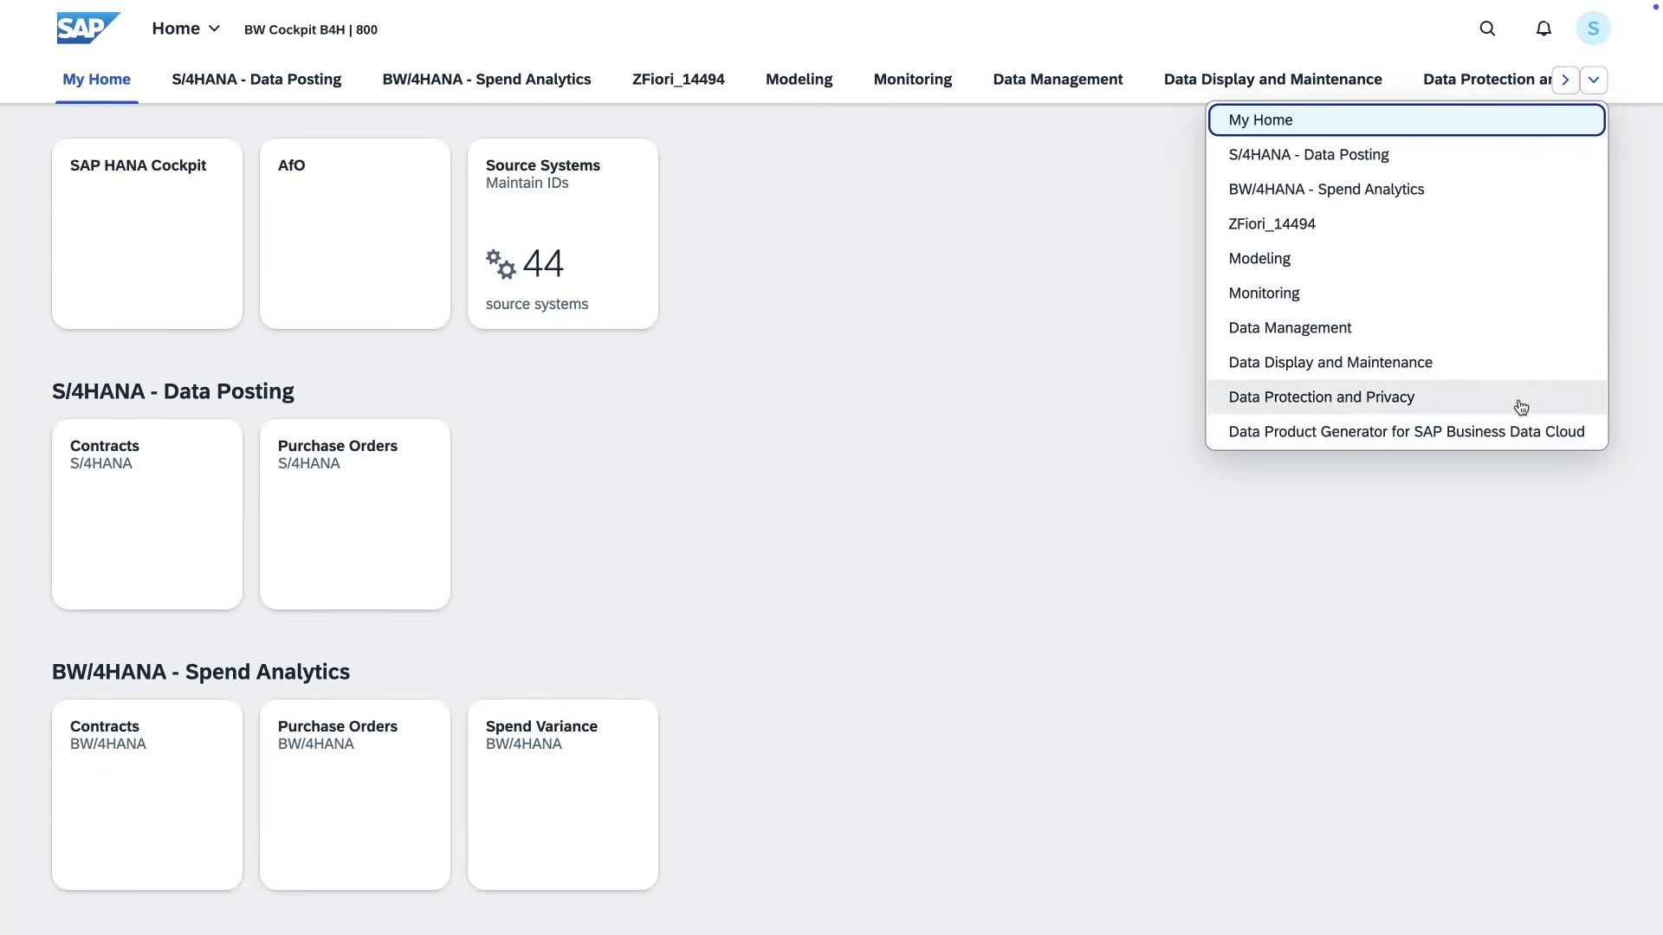
pyautogui.click(1523, 440)
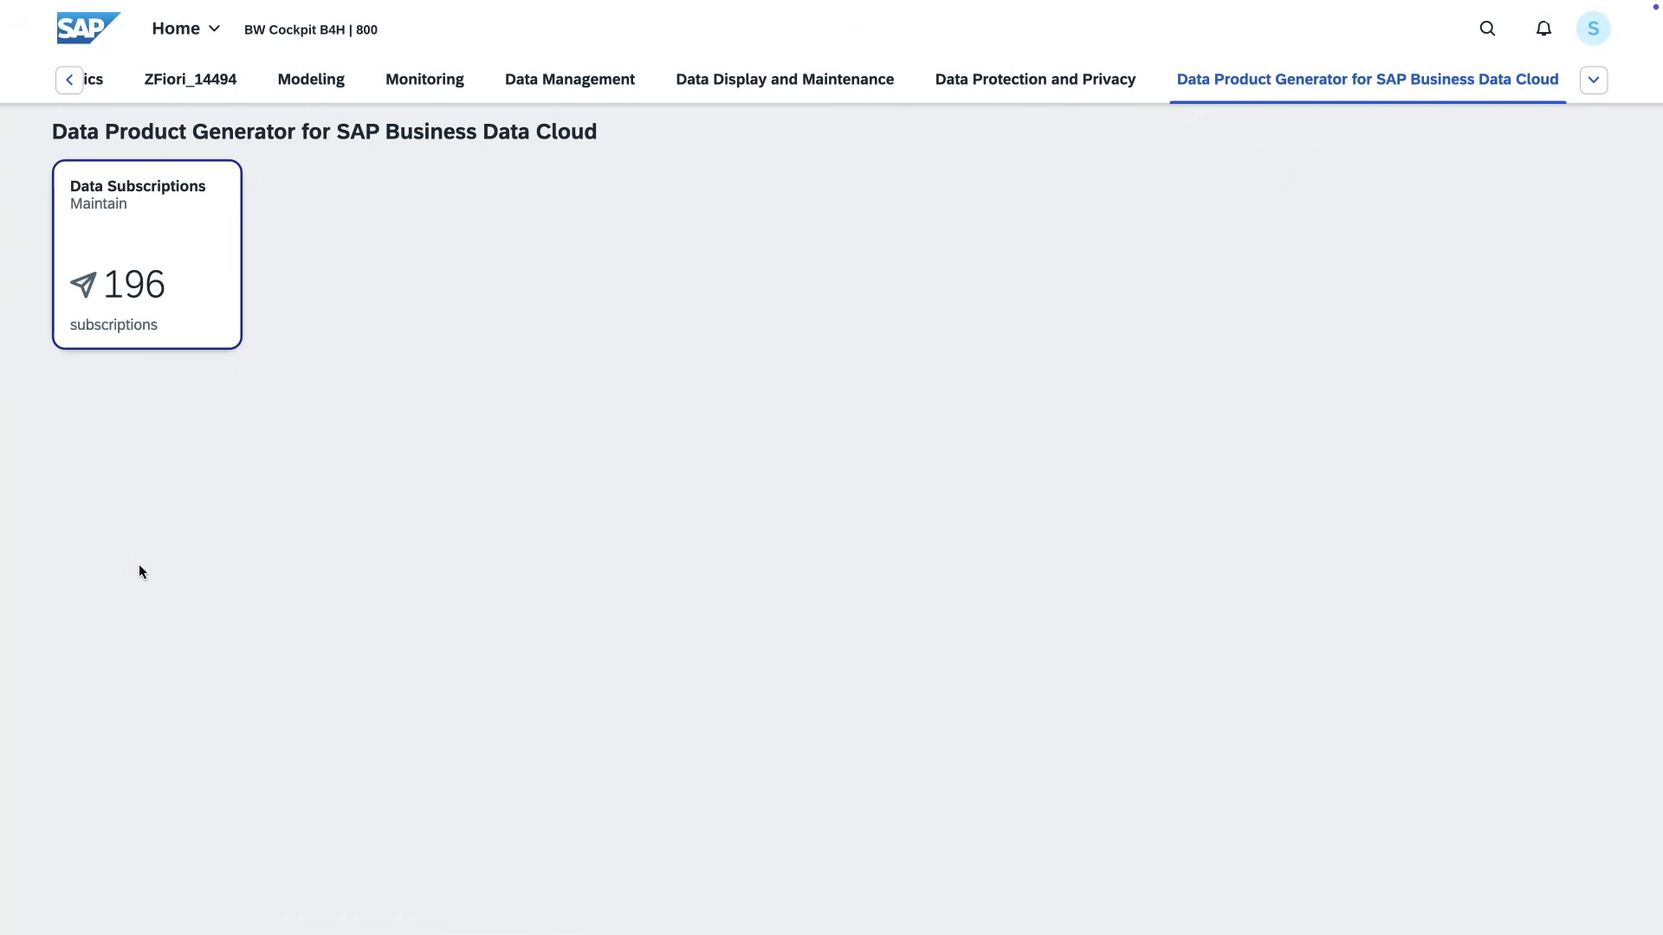
pyautogui.click(63, 350)
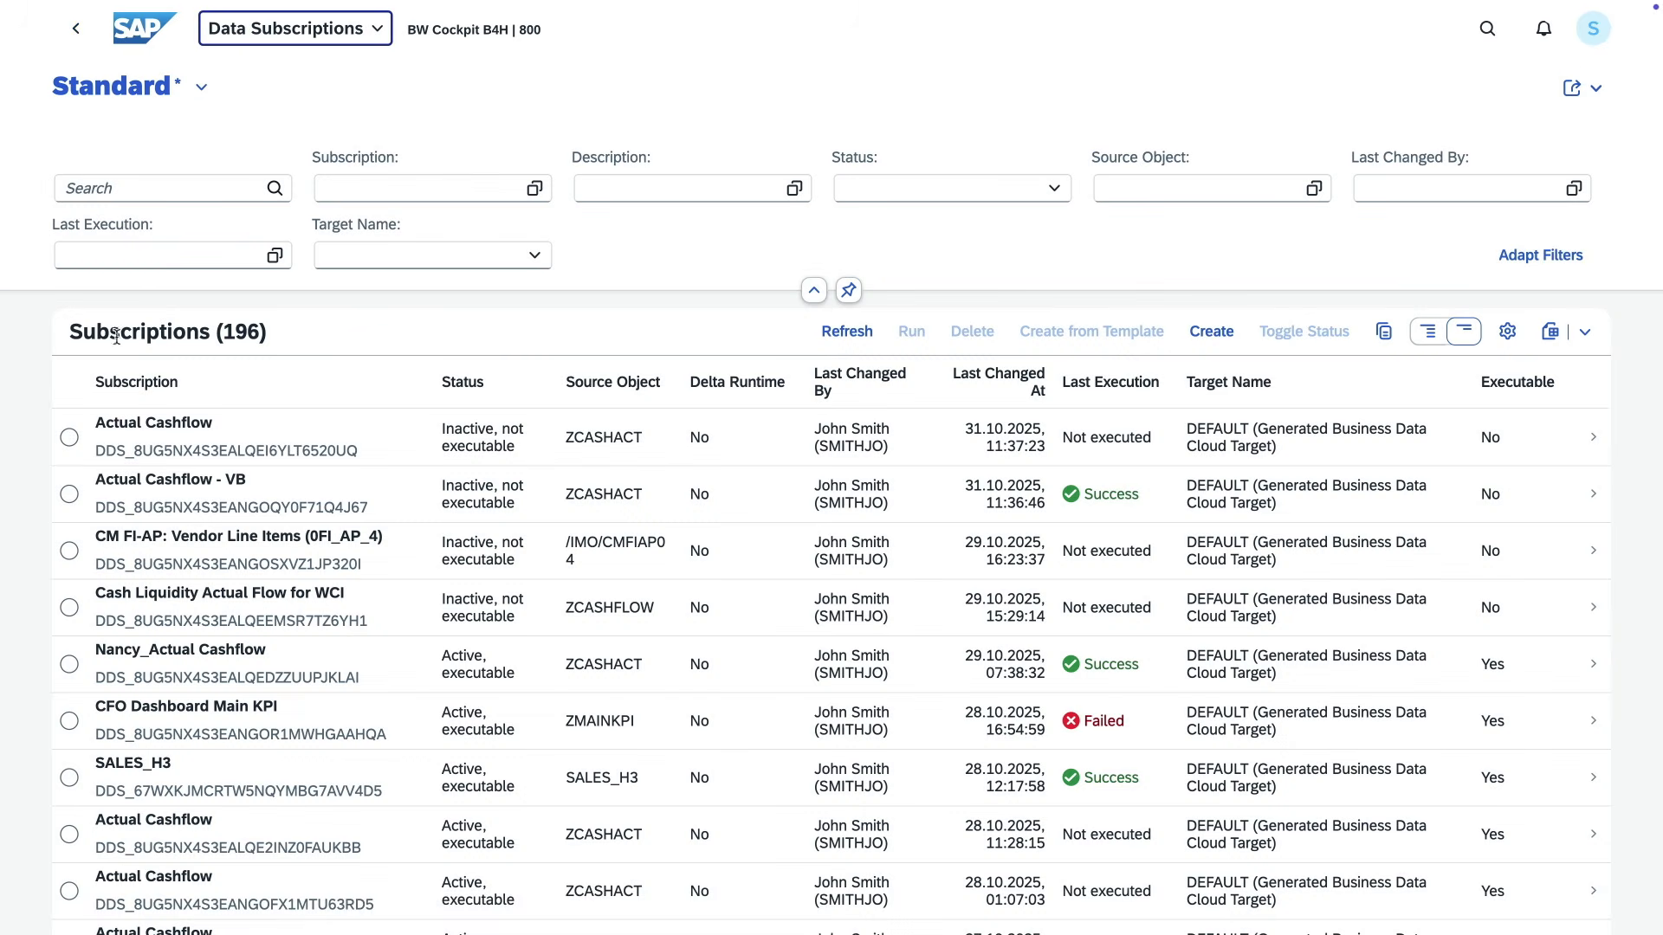
pyautogui.click(159, 185)
pyautogui.write('sales')
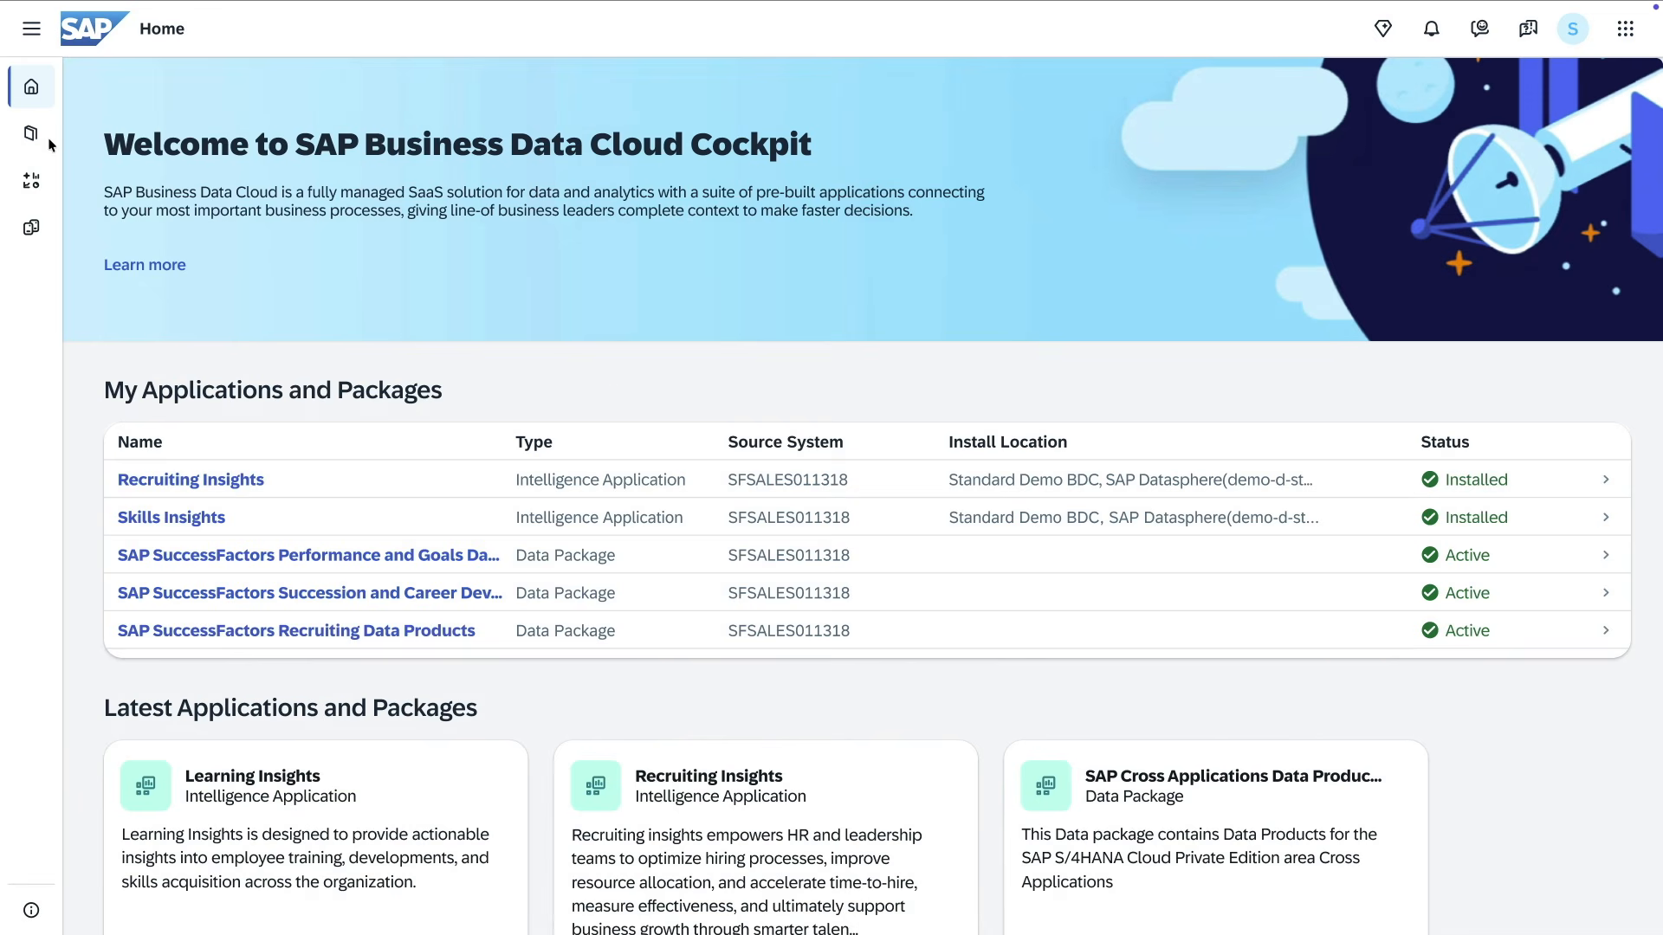
# From the Business Data Cloud catalog, ask Joule "What additional data products could help me create a sales conversion forecast?"
pyautogui.click(33, 136)
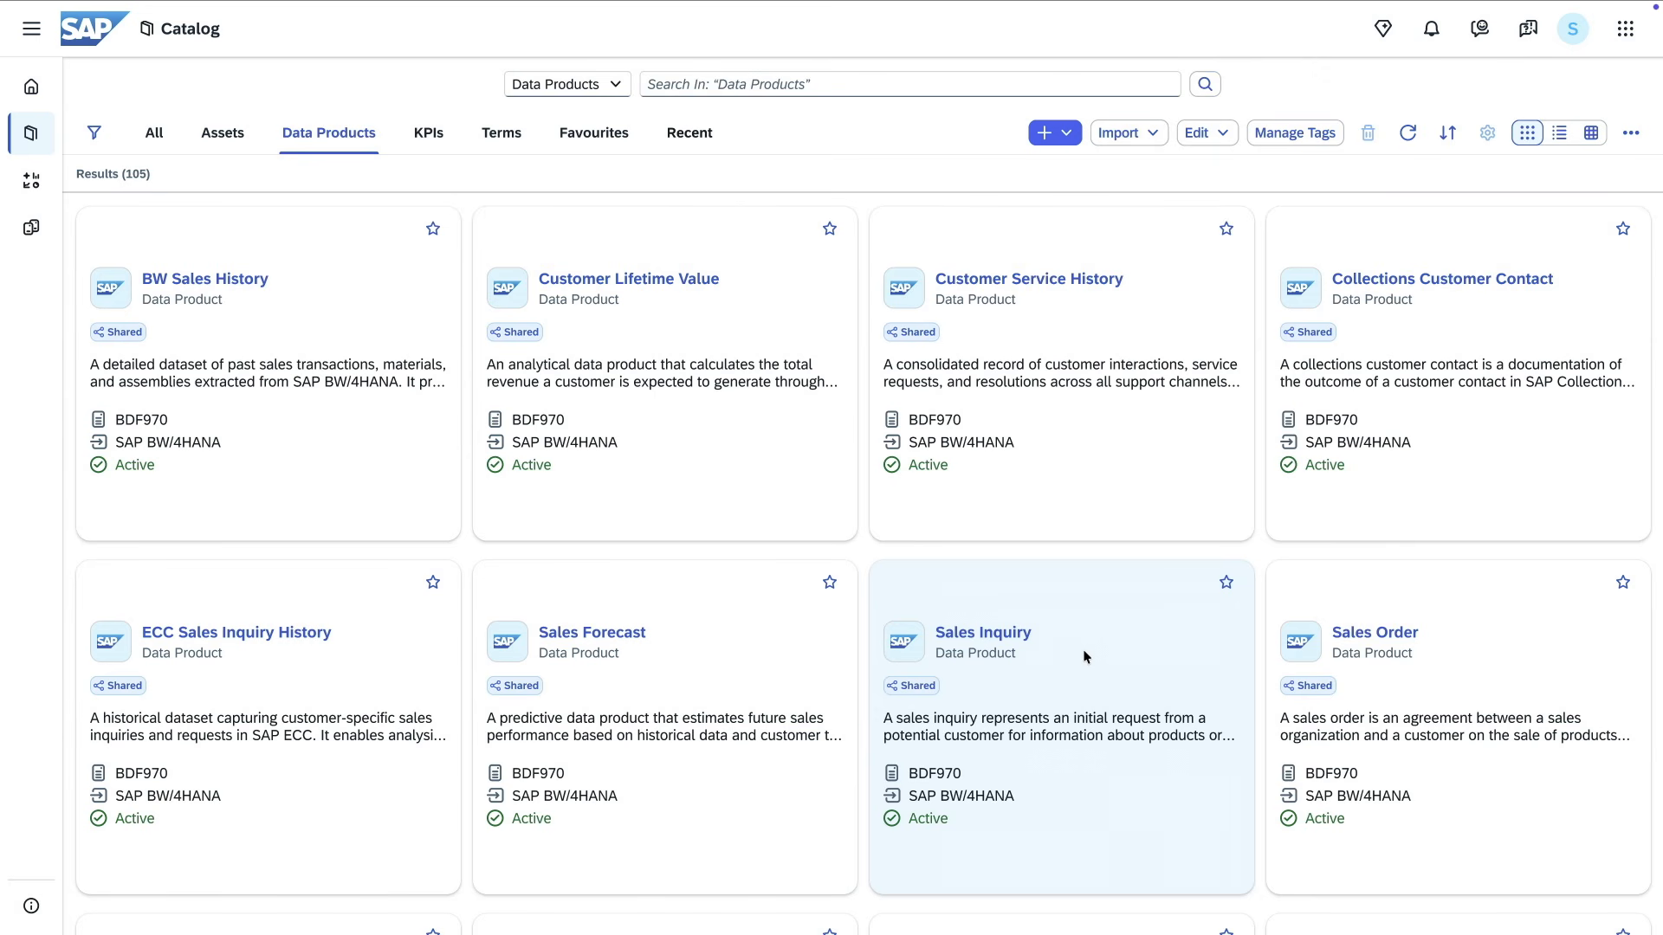
pyautogui.click(1384, 30)
pyautogui.write('What additional data products could help me create a sales conversion forecast?')
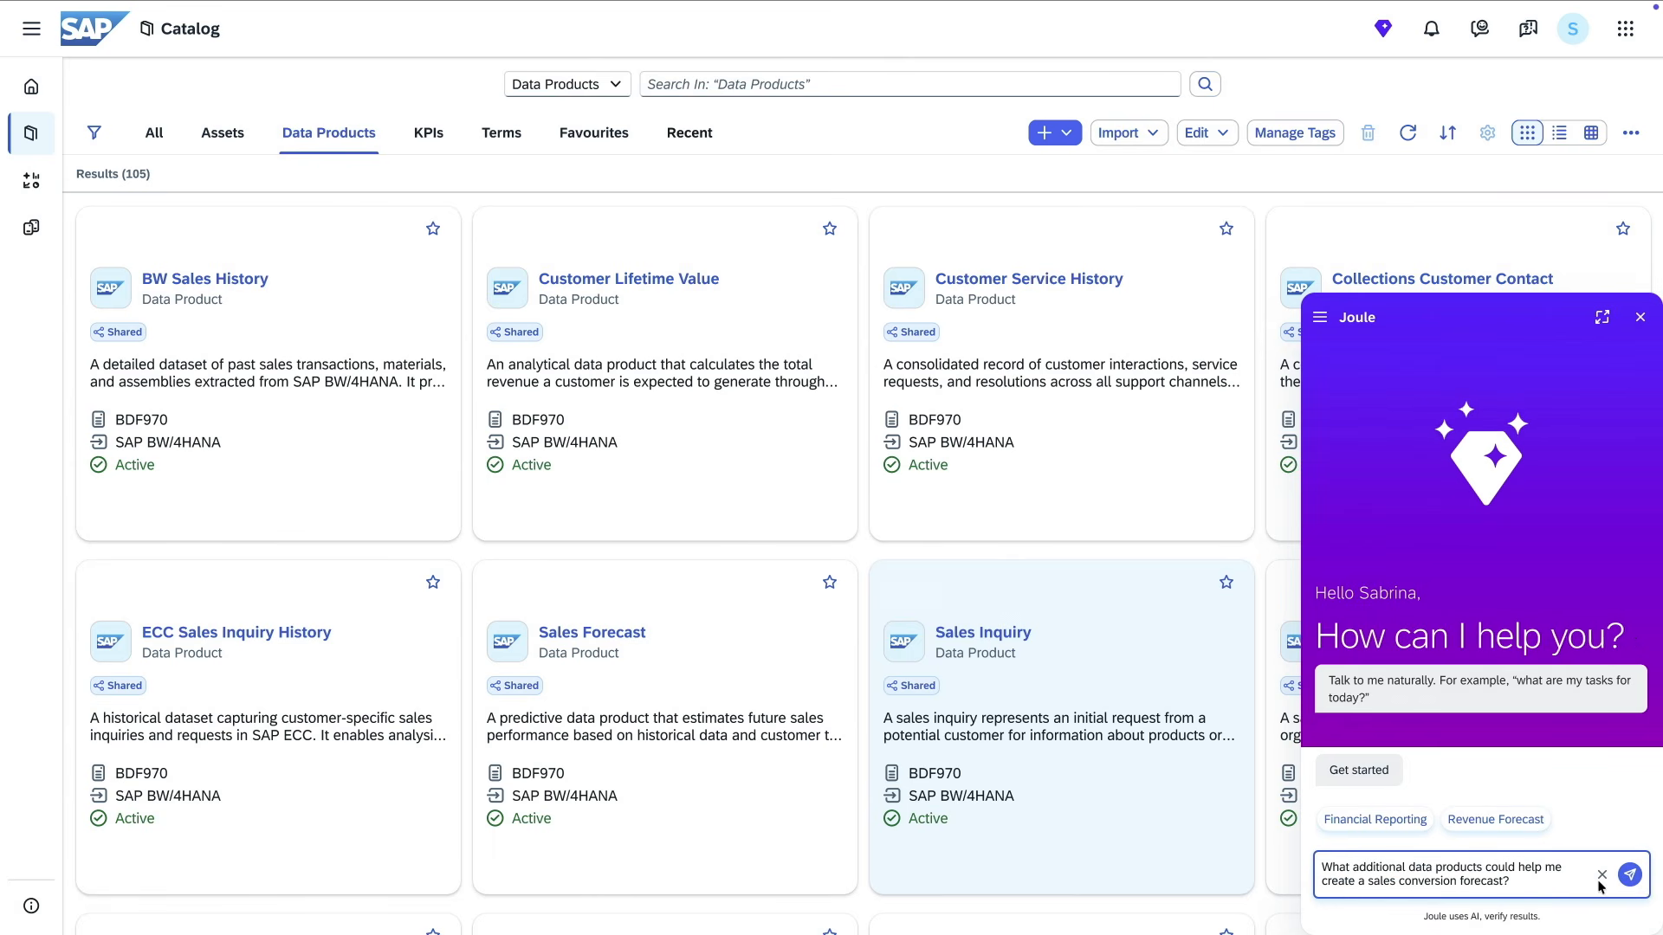
pyautogui.click(1629, 876)
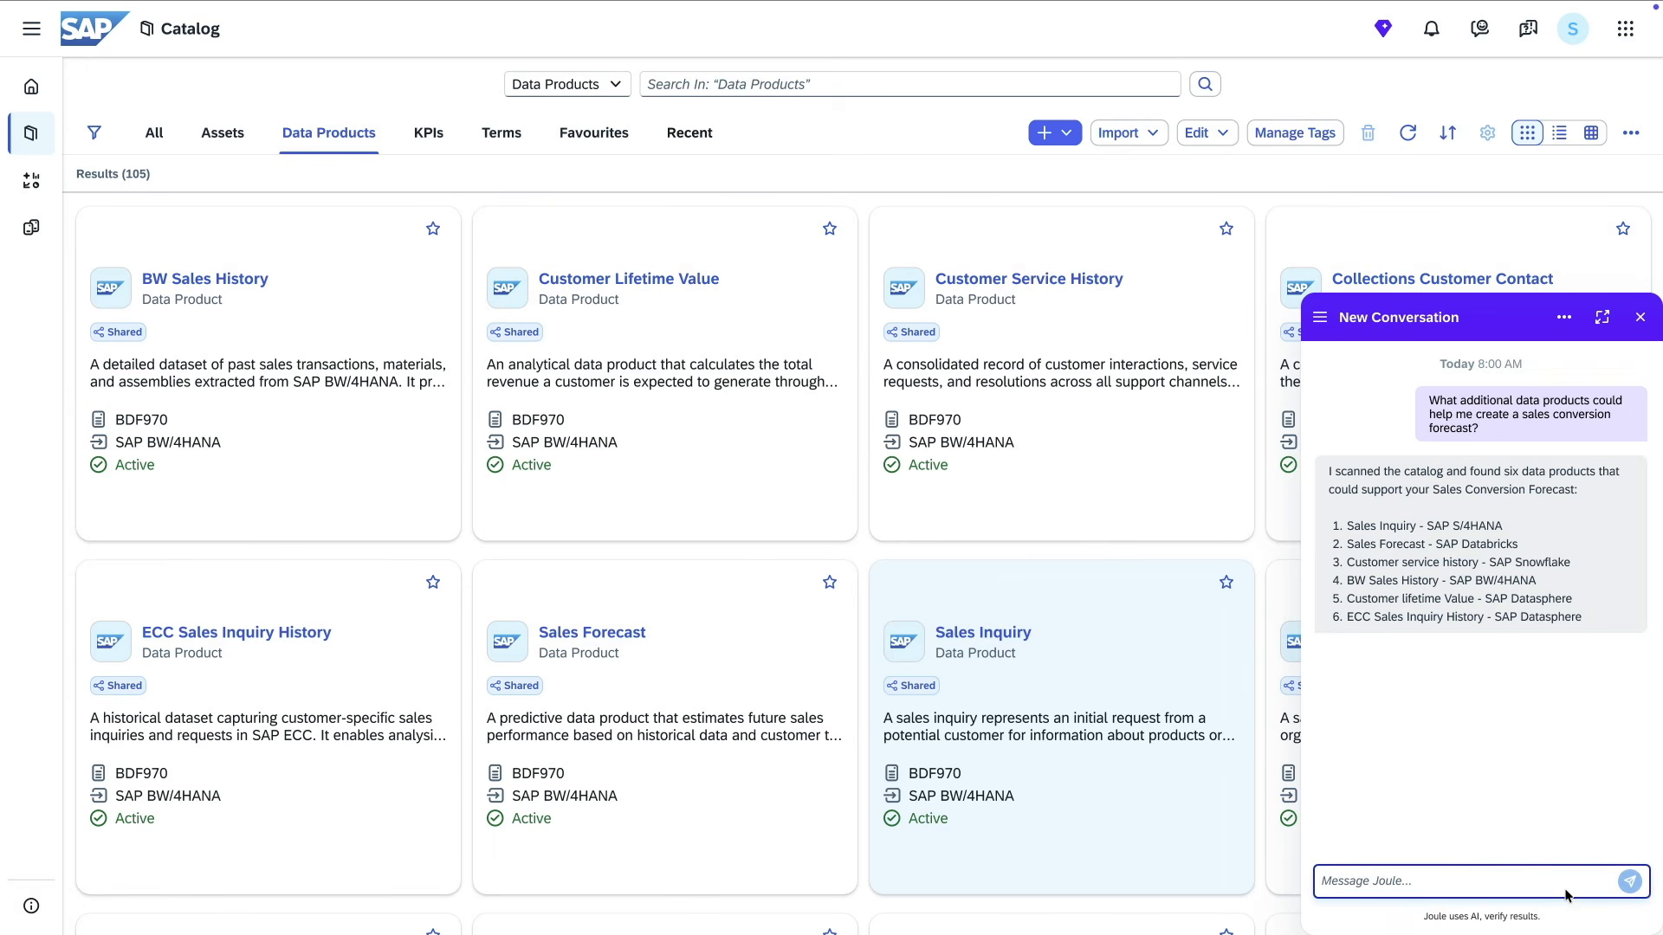
# Ask Joule to connect data products 1, 3, 4, and 6 in a new custom data product, and open it in Data Product Studio
pyautogui.write('Can you help me connect data products 1, 3, 4, and 6 in a new custom data product?')
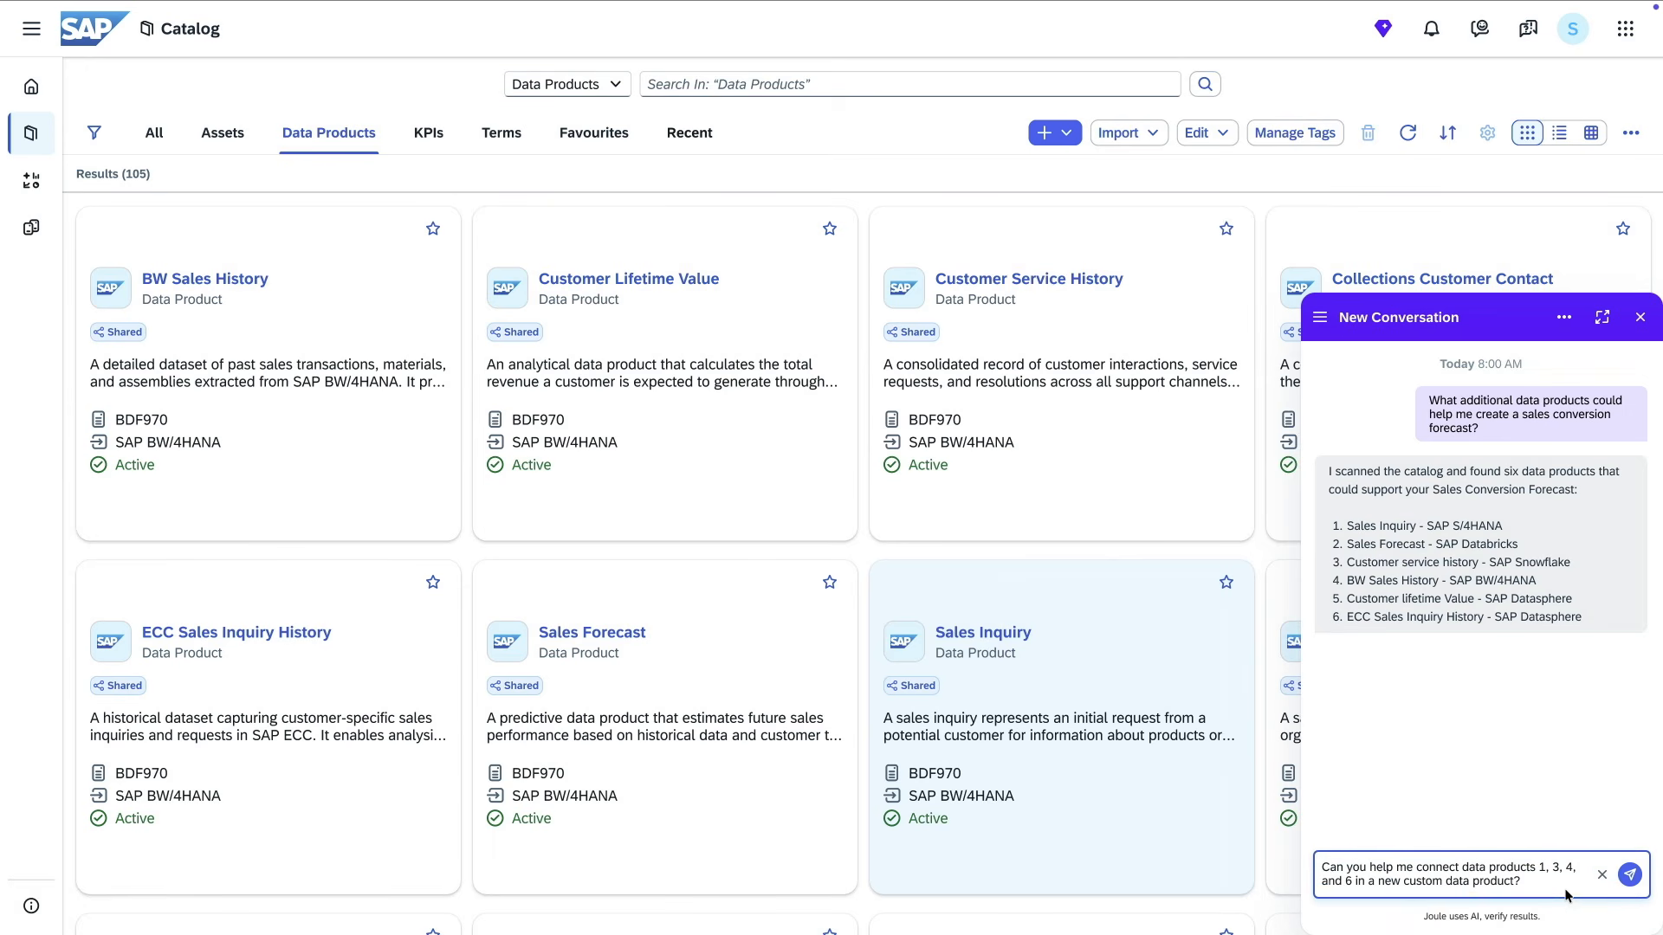
pyautogui.click(1629, 877)
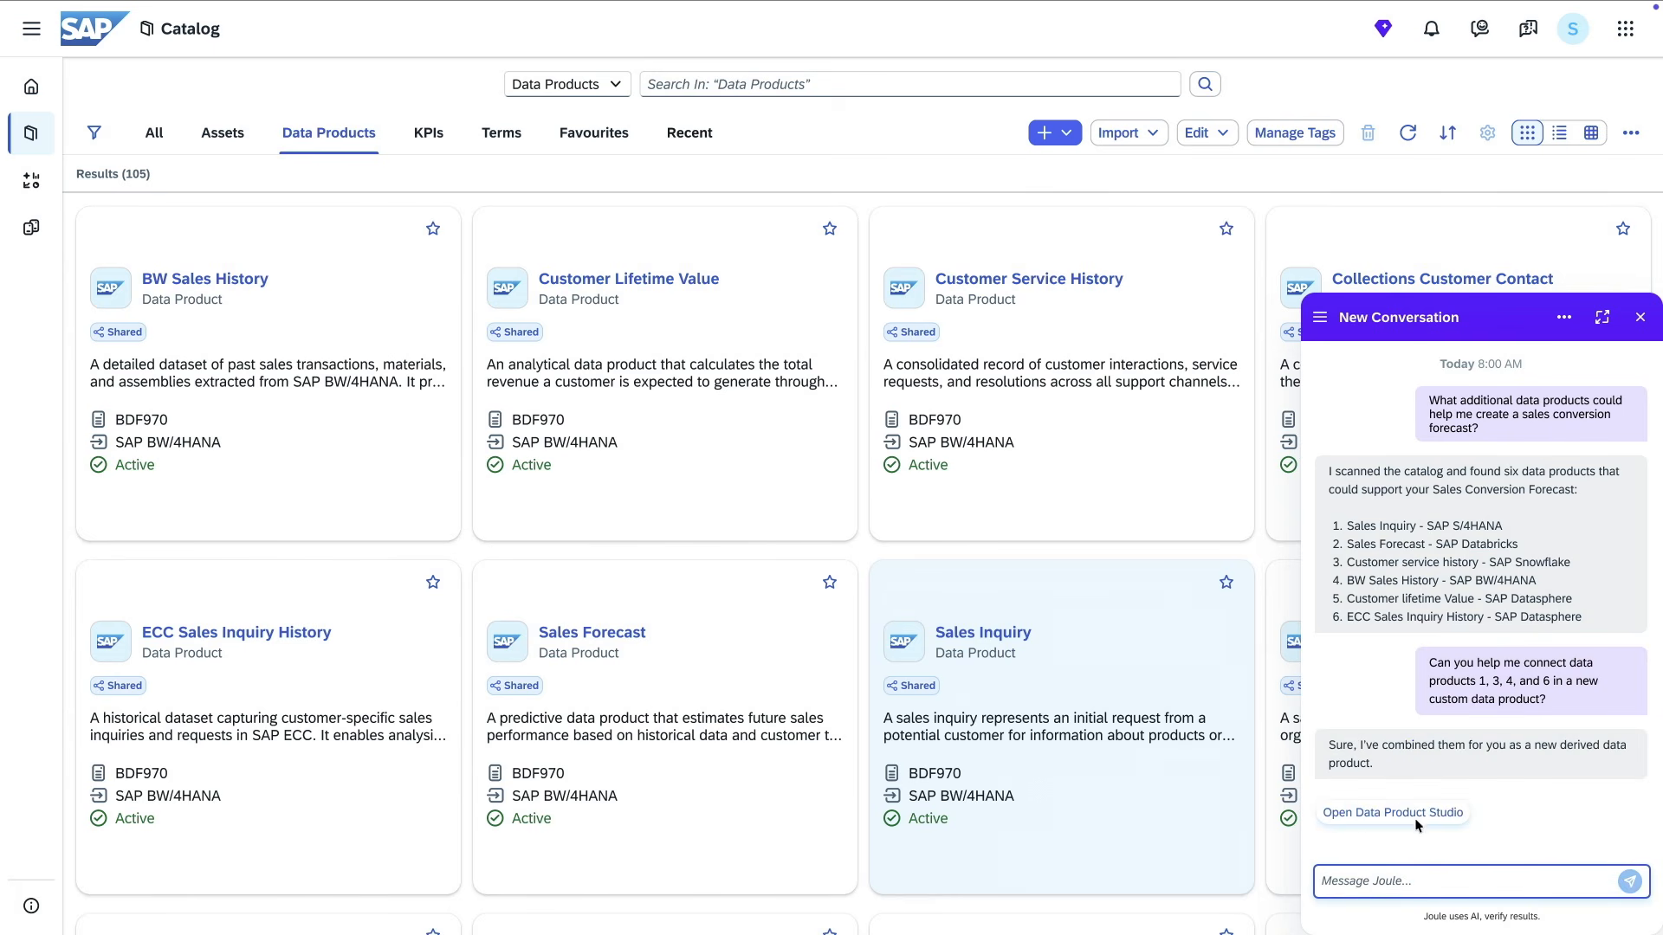
pyautogui.click(1390, 814)
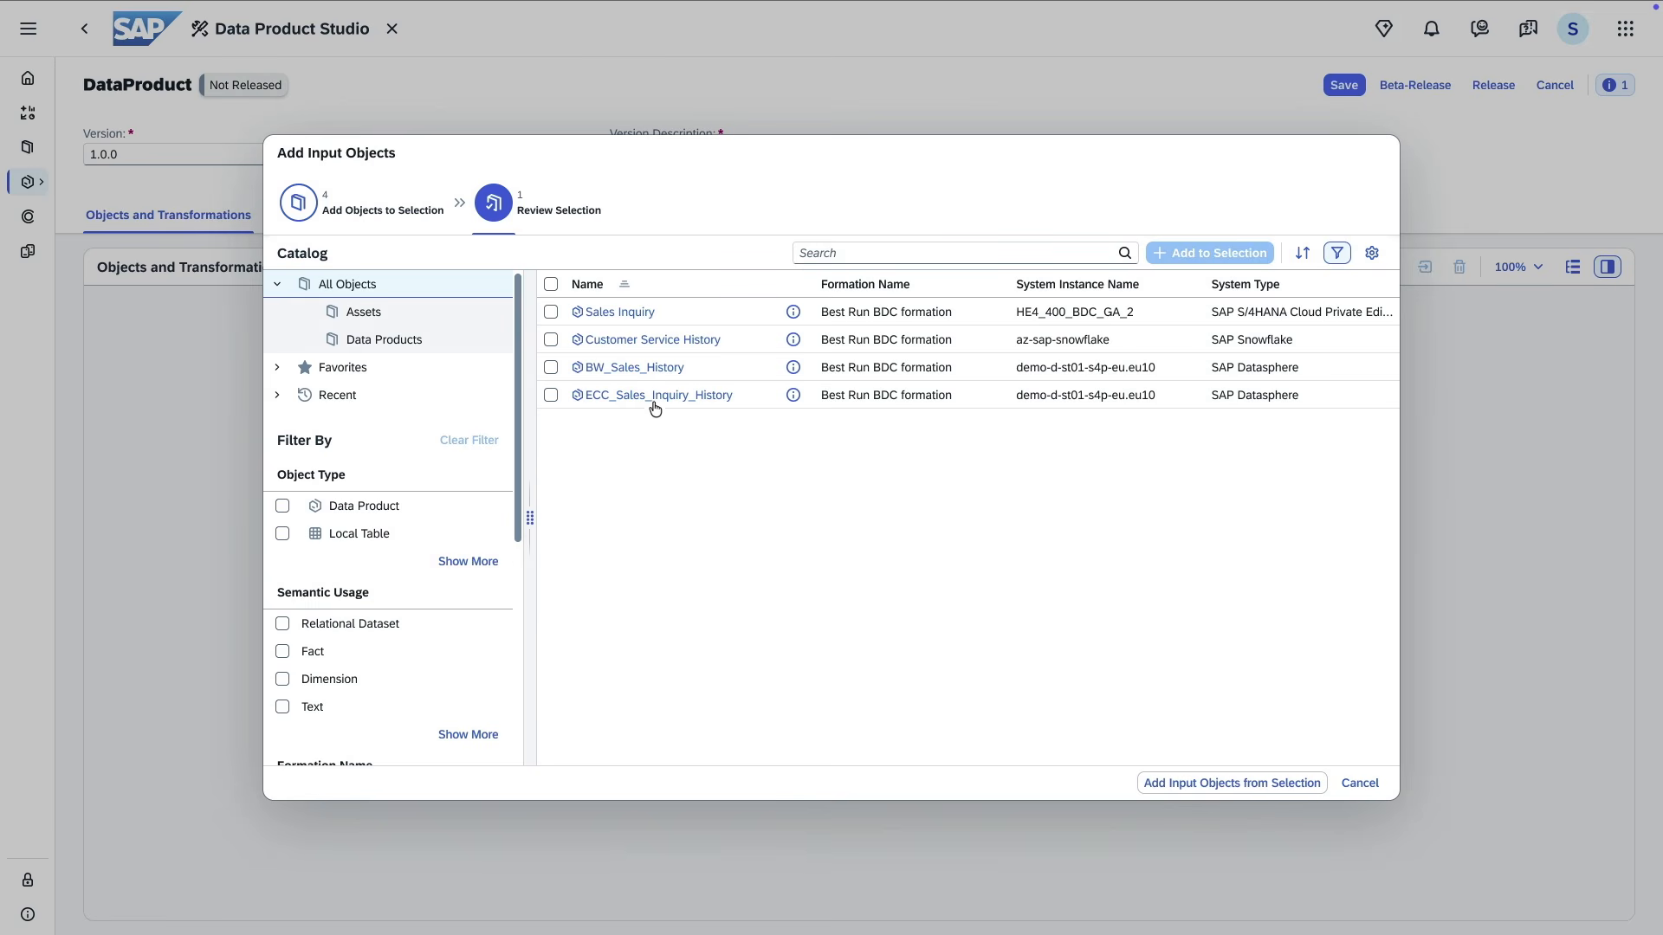
# Add all four listed catalog objects as inputs and combine them in a Sales Conversion join transformation, saving the data product
pyautogui.click(550, 285)
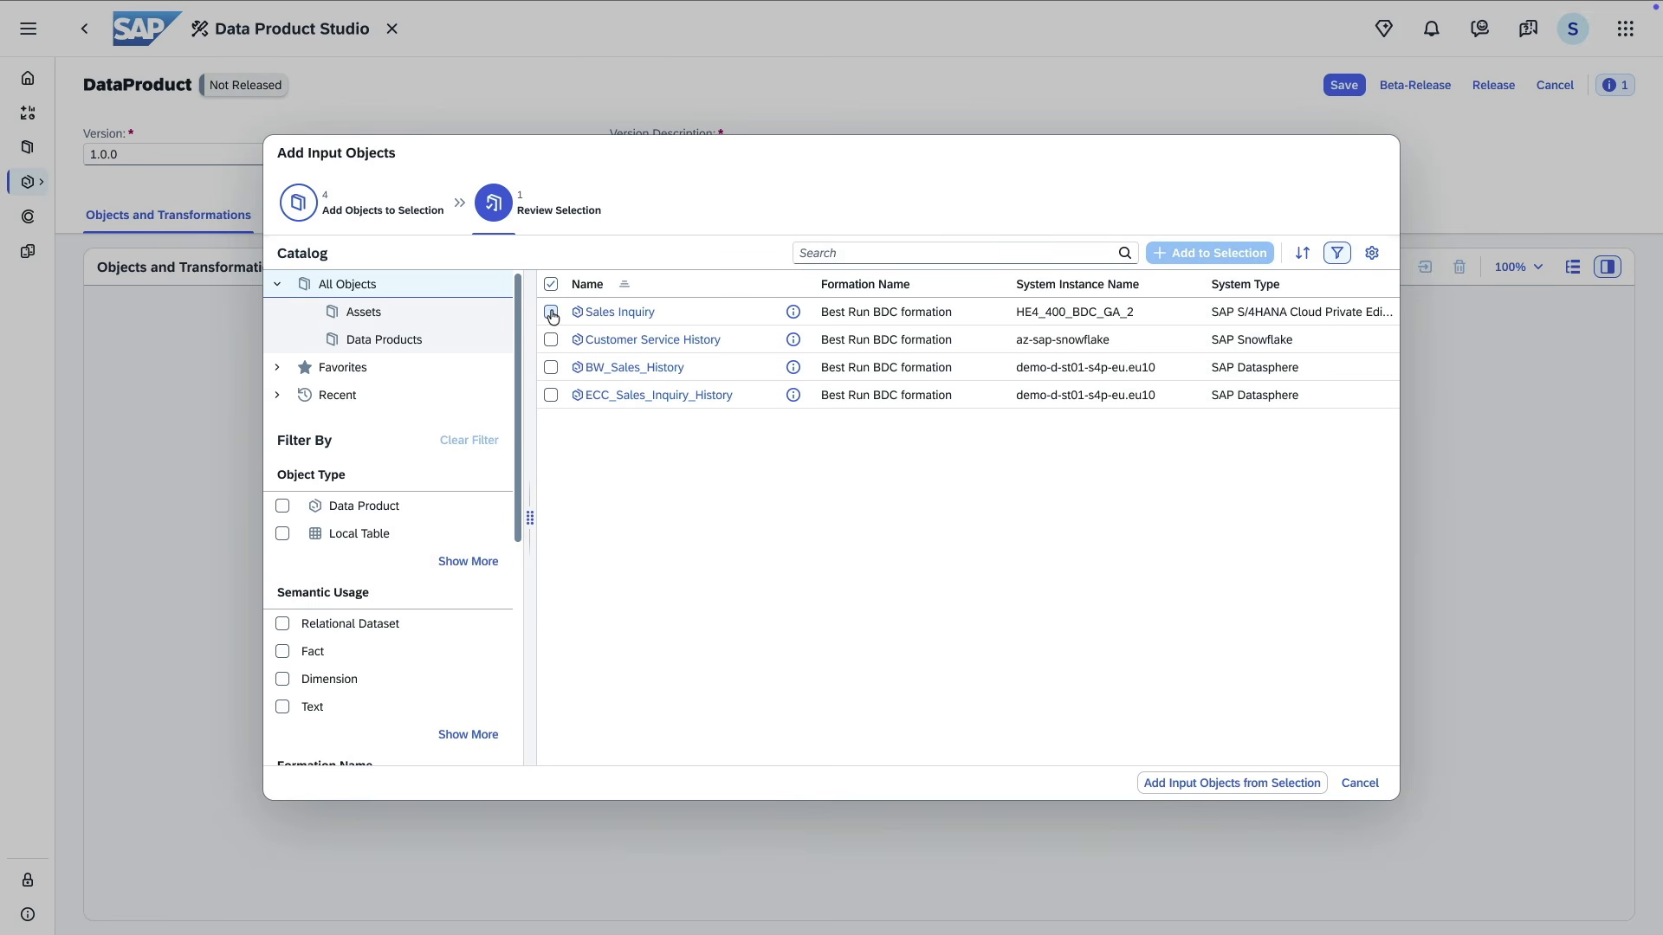
pyautogui.click(1202, 789)
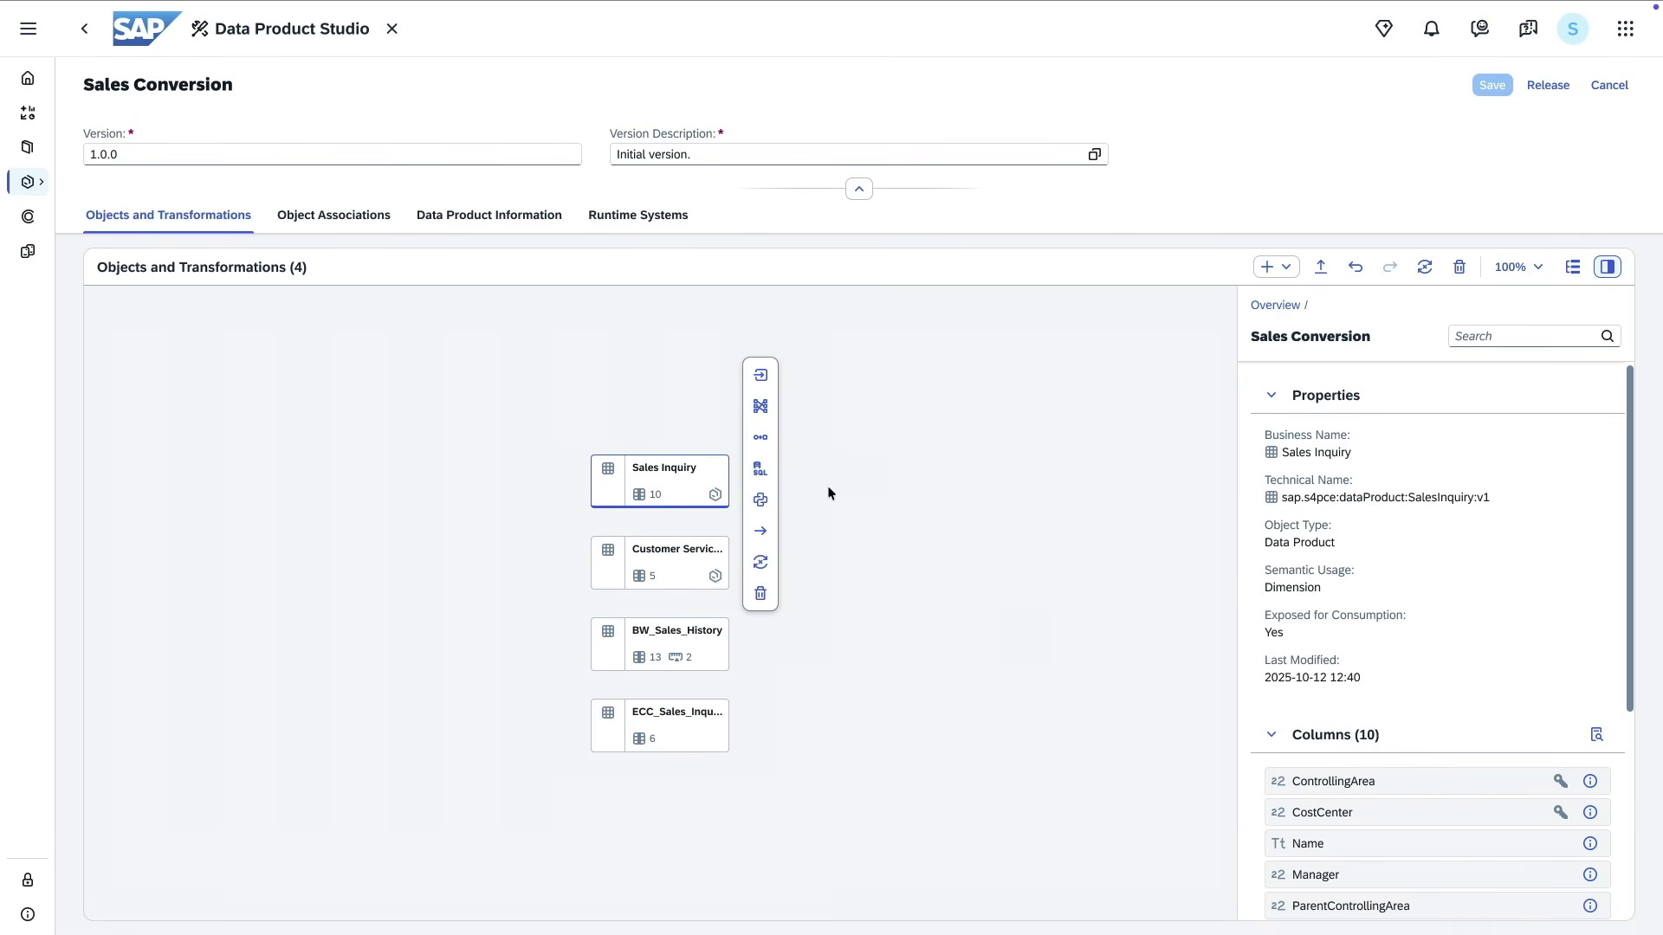
pyautogui.click(762, 443)
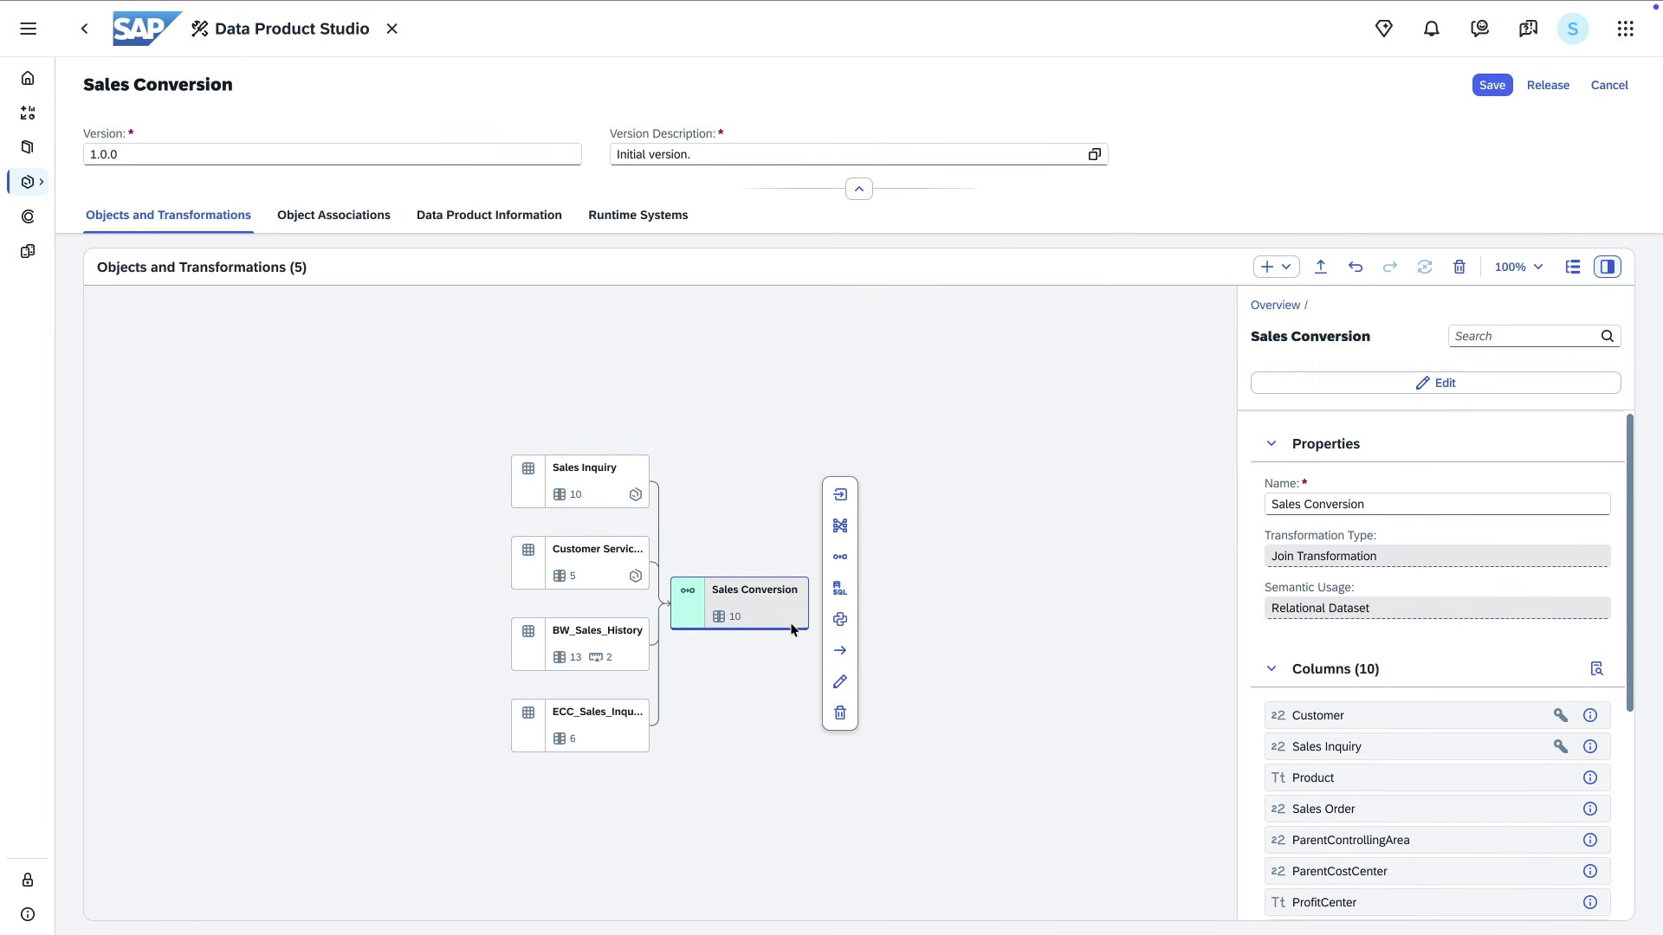
pyautogui.click(1493, 87)
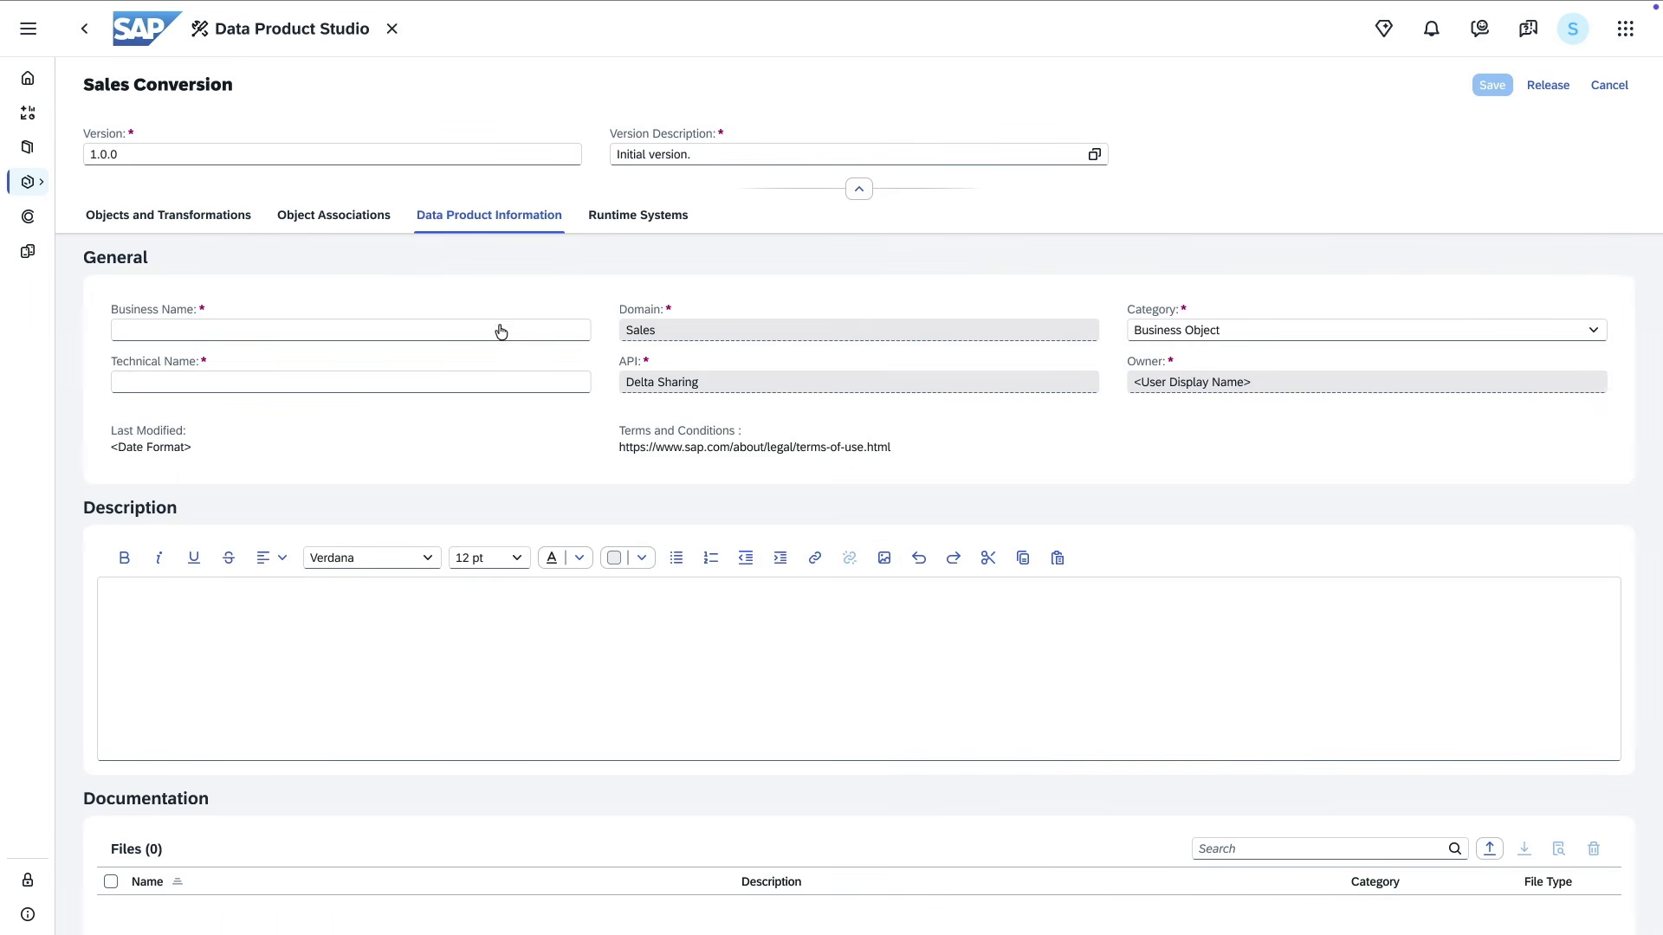
# Set the business name to "Sales Conversion" and the technical name to "Data Product Derived Sales Conversion", and save the data product information
pyautogui.click(456, 337)
pyautogui.write('Sales Conversion')
pyautogui.press('Tab')
pyautogui.write('Data Product Der')
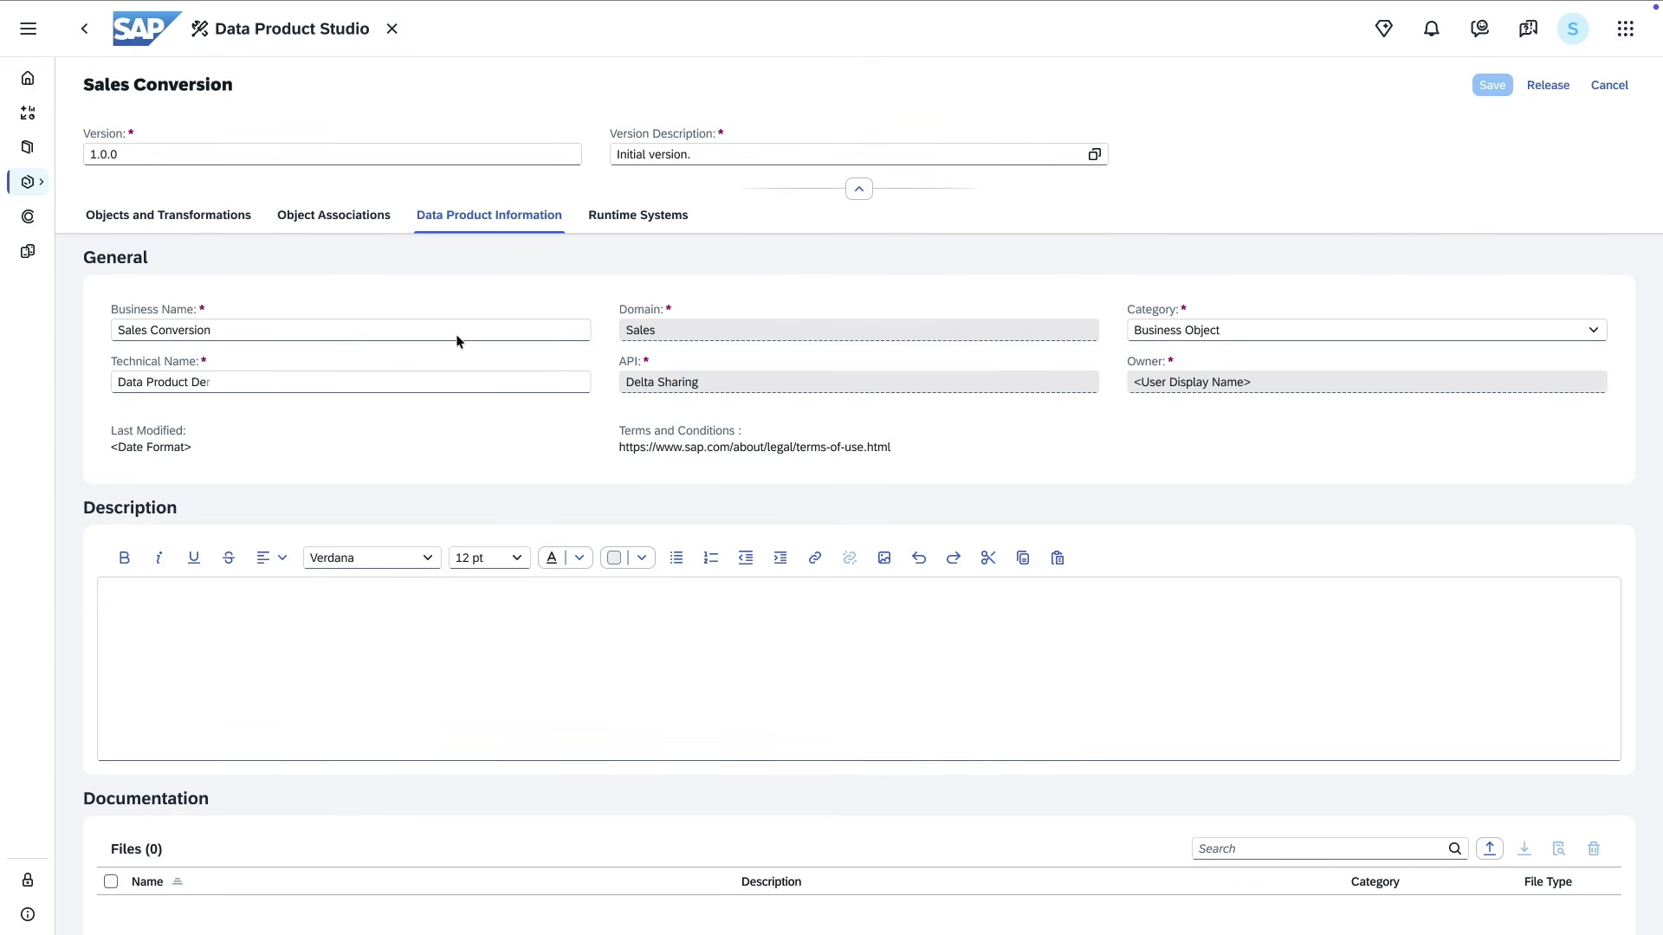
pyautogui.write('ived Sales Conversion')
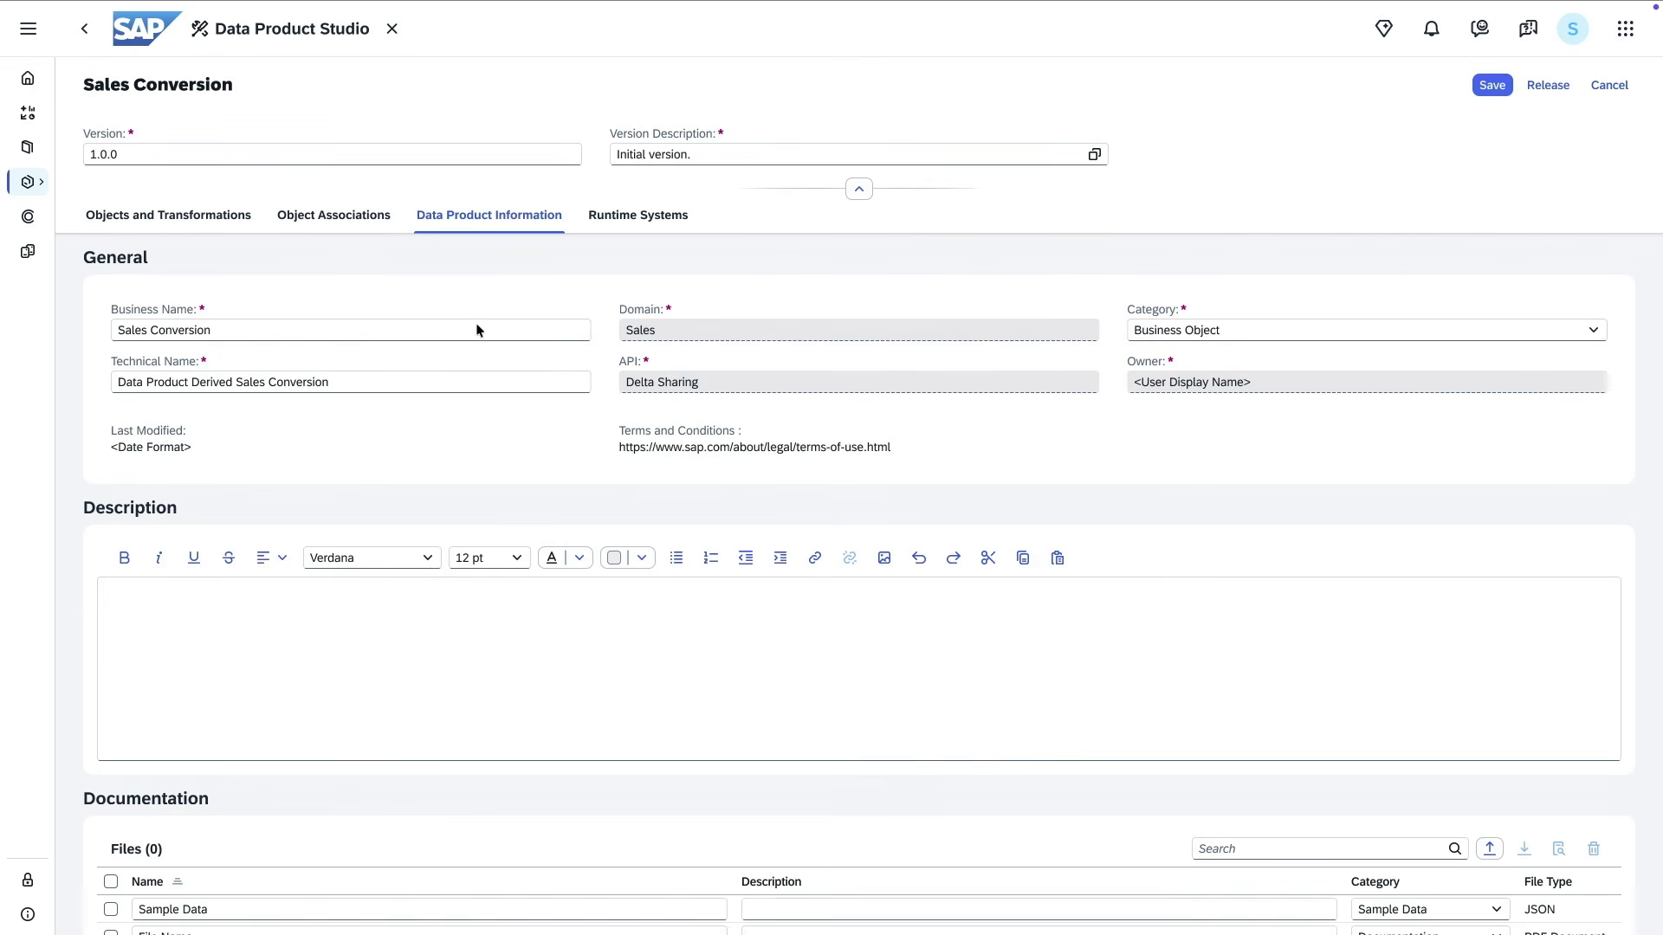
pyautogui.click(1492, 92)
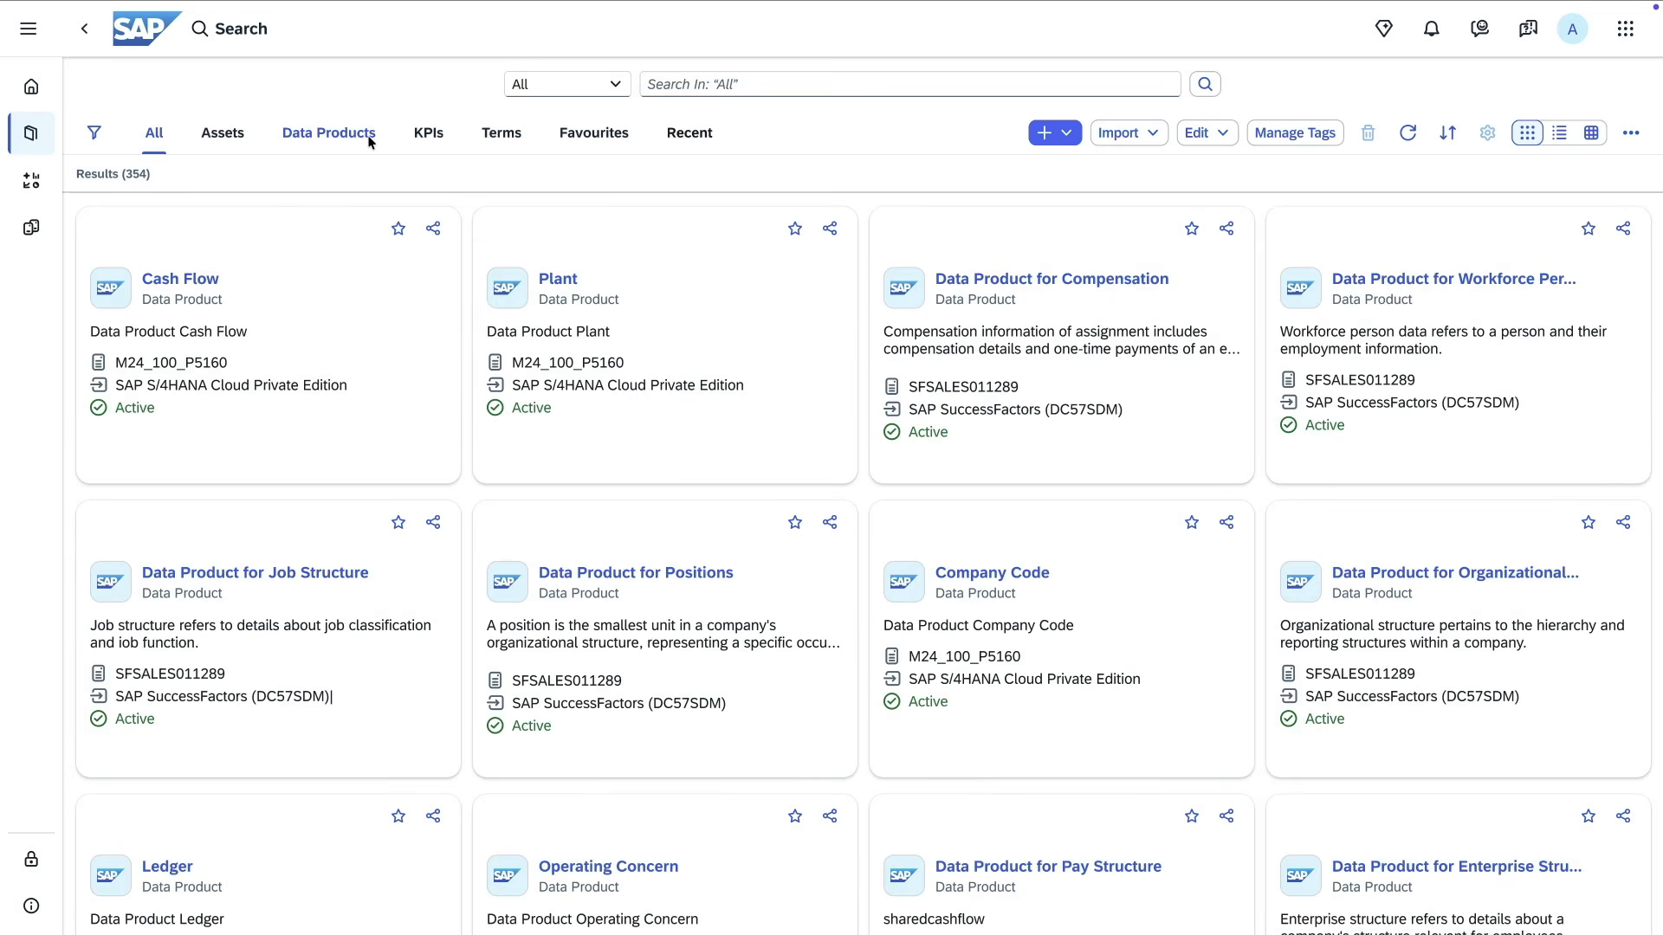
# Restrict the catalog to data products and search for "Sales con"
pyautogui.click(371, 139)
pyautogui.click(861, 89)
pyautogui.write('Sales con')
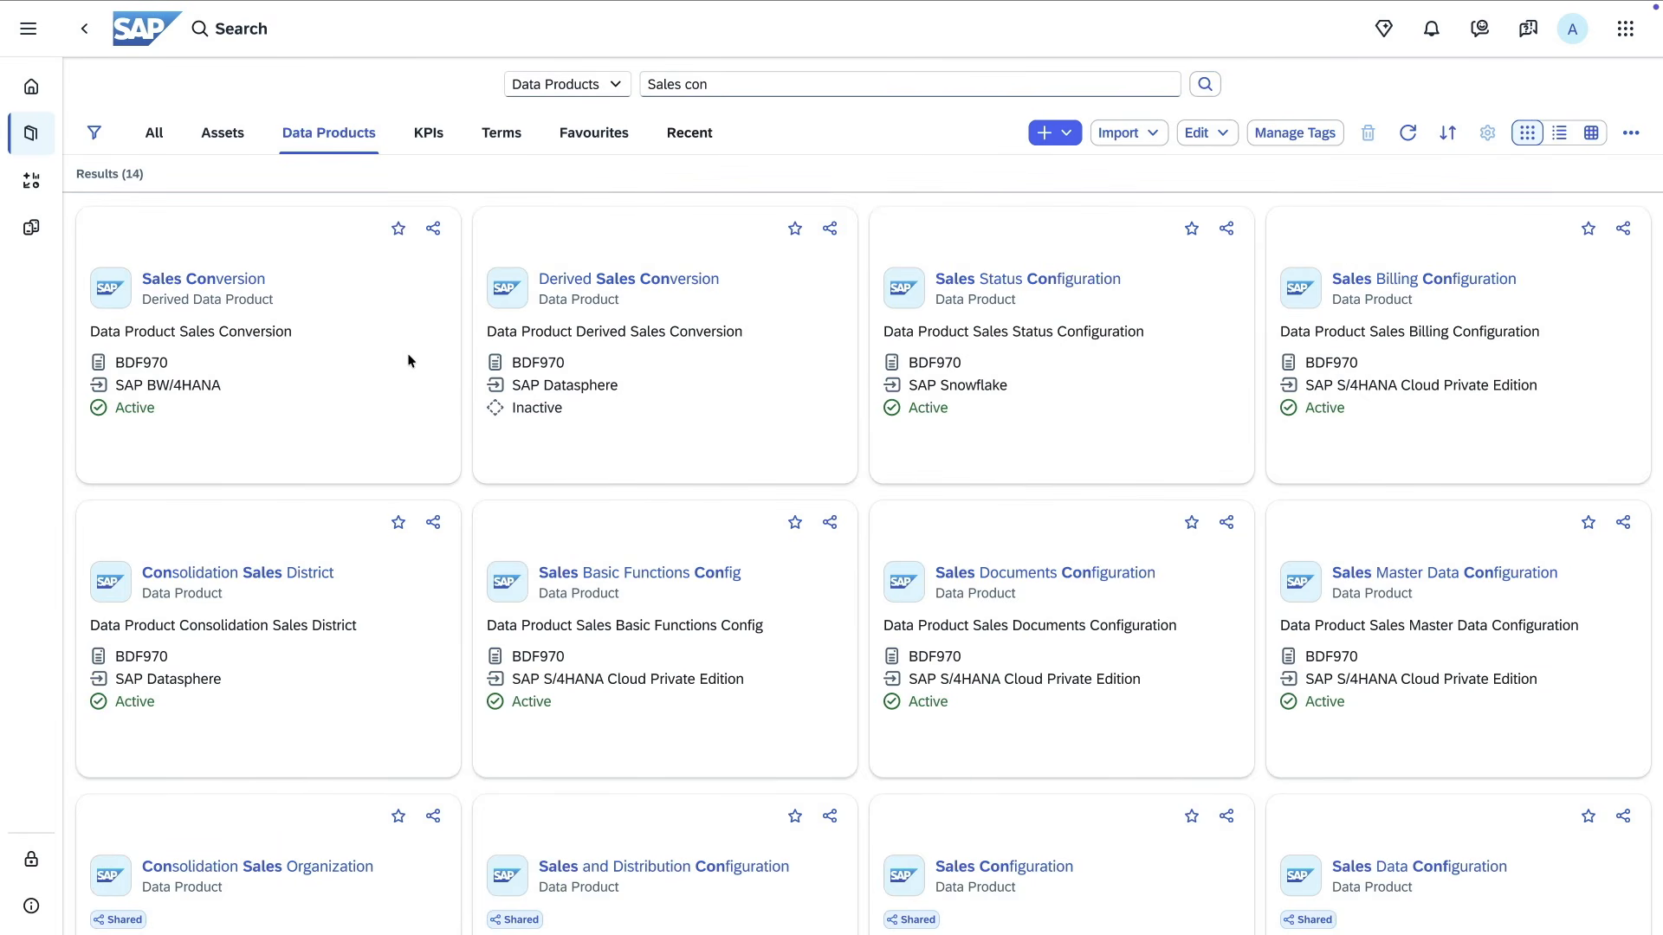
# Add the SAP HANA Cloud system hc-tenant-382i7ns5 as the sharing target for the Sales Conversion derived data product
pyautogui.click(433, 229)
pyautogui.click(830, 615)
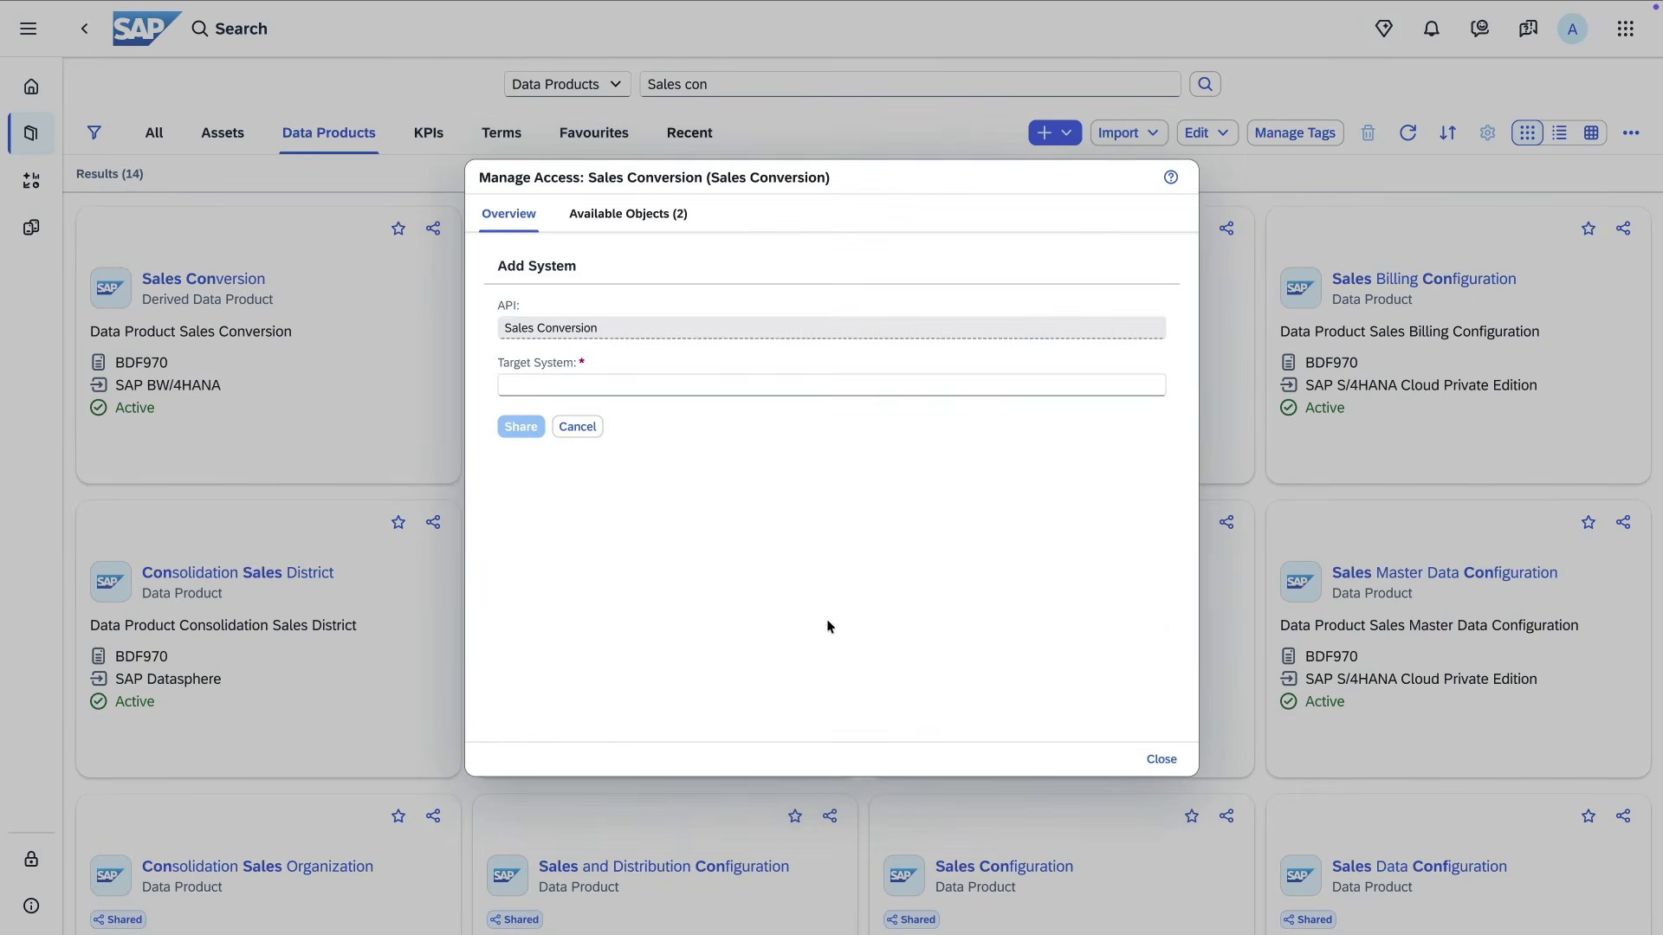
pyautogui.click(688, 387)
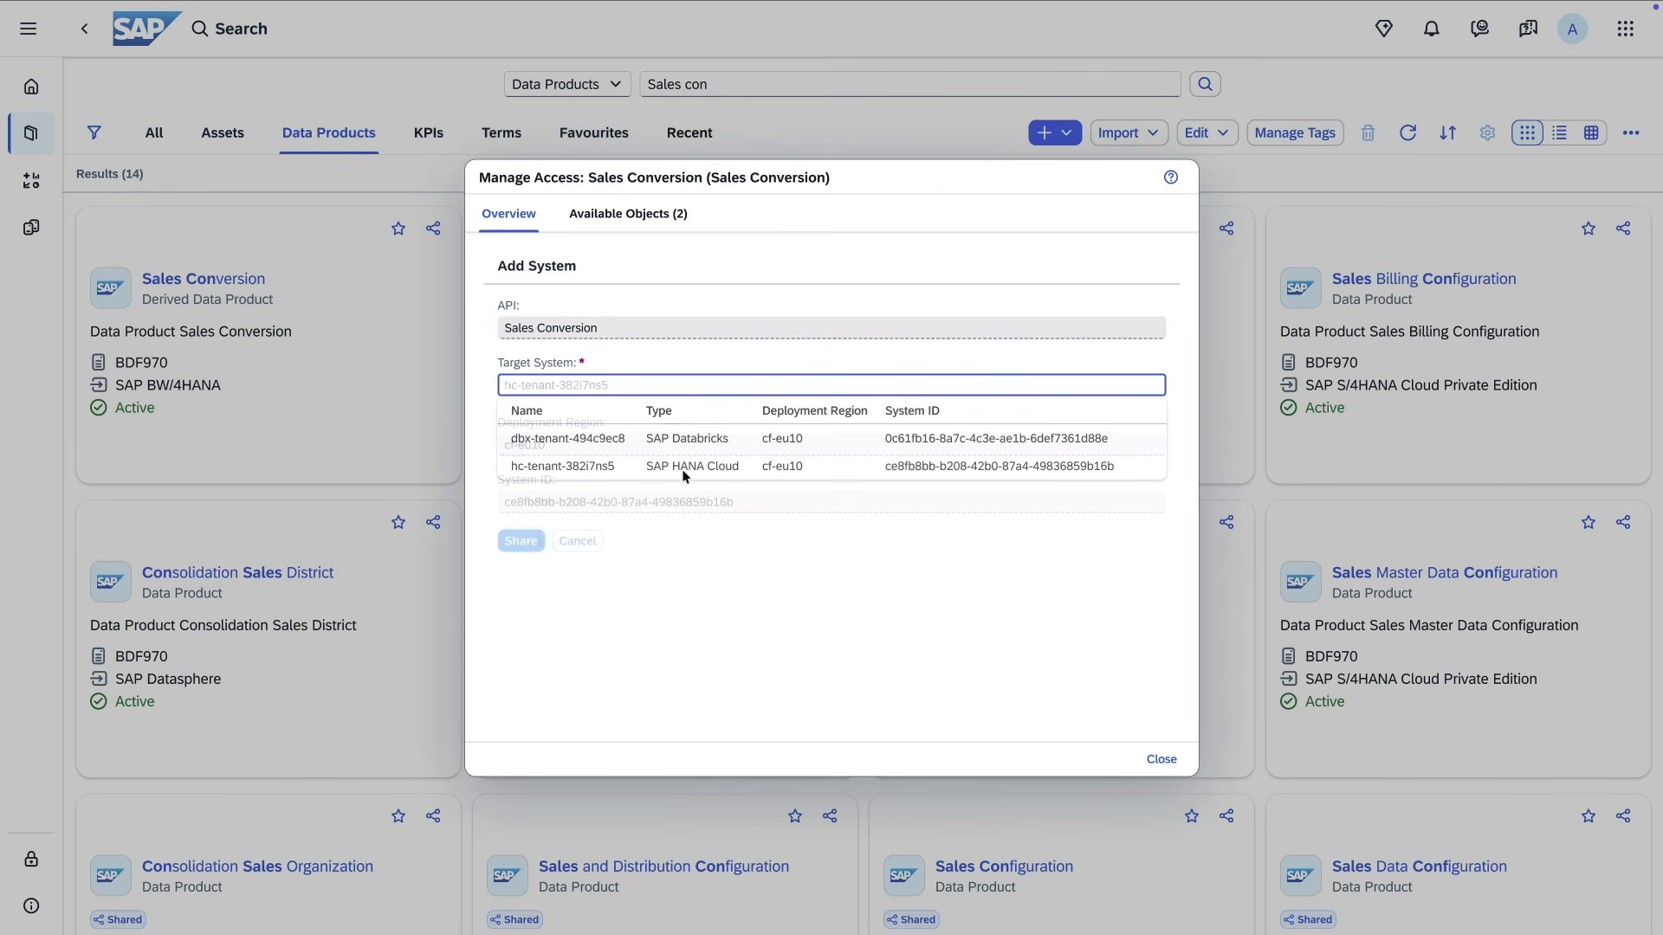
pyautogui.click(685, 475)
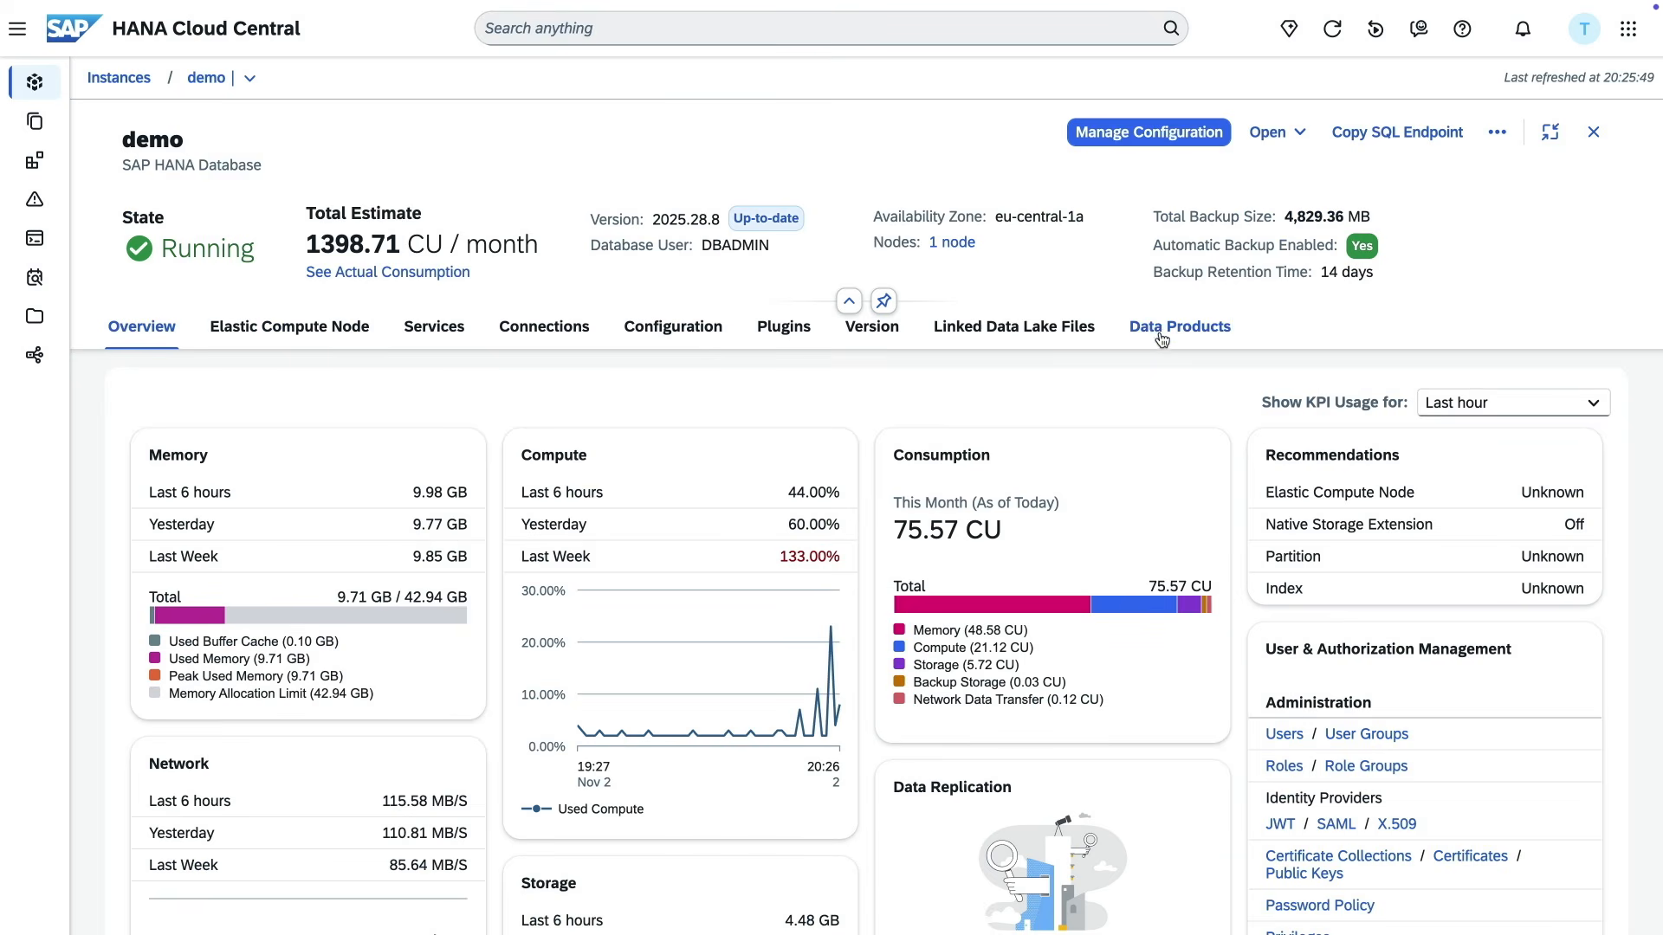
# In HANA Cloud Central, install the Sales Conversion data product on the demo database instance
pyautogui.click(1164, 332)
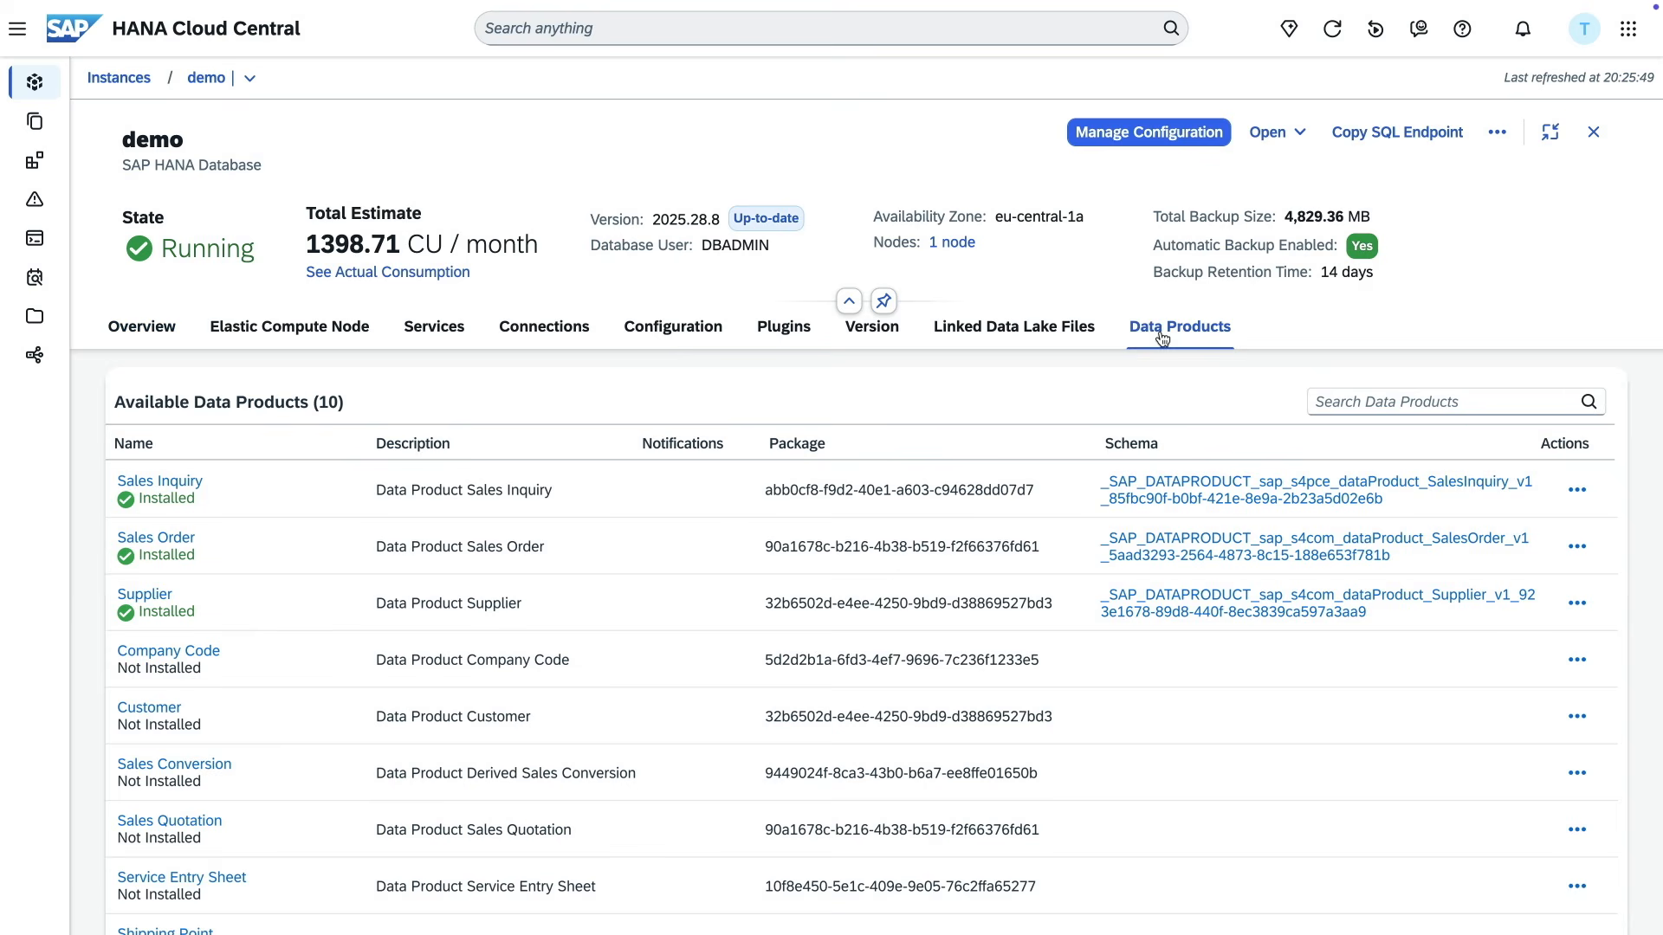
pyautogui.click(1576, 772)
pyautogui.click(1228, 788)
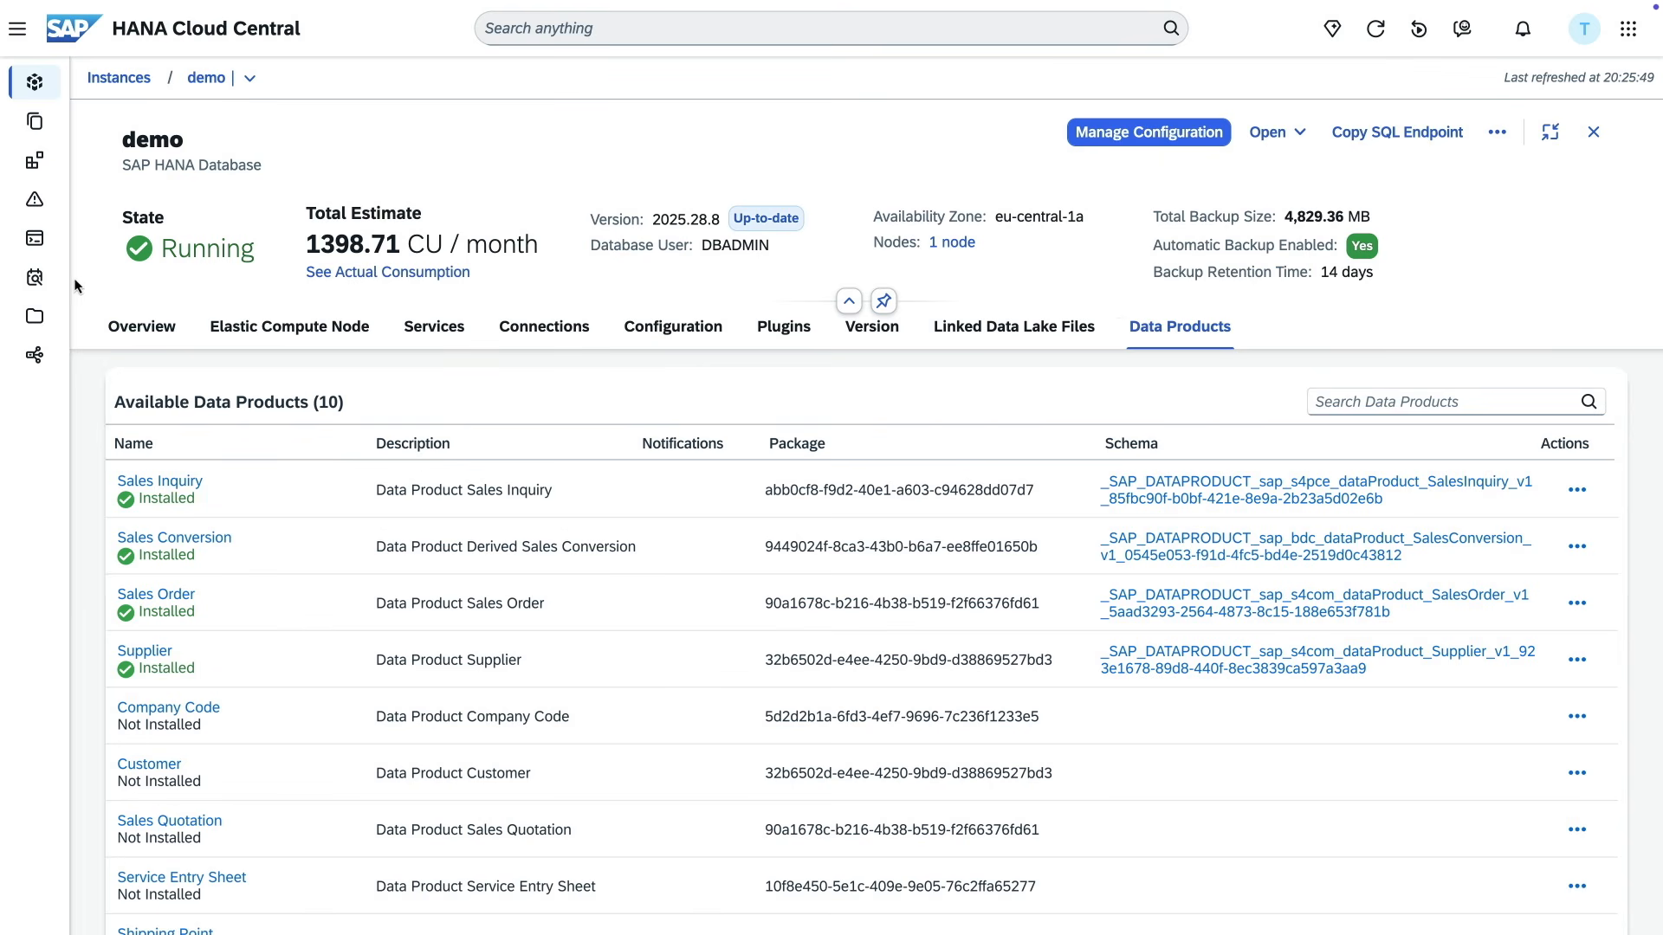
# In the SQL console, run SELECT * FROM DP_SALES_CONVERSION_HISTORIC_SAMPLING LIMIT 20; and SELECT * FROM DP_SALES_INQUIRY; and review the first result's columns
pyautogui.click(52, 244)
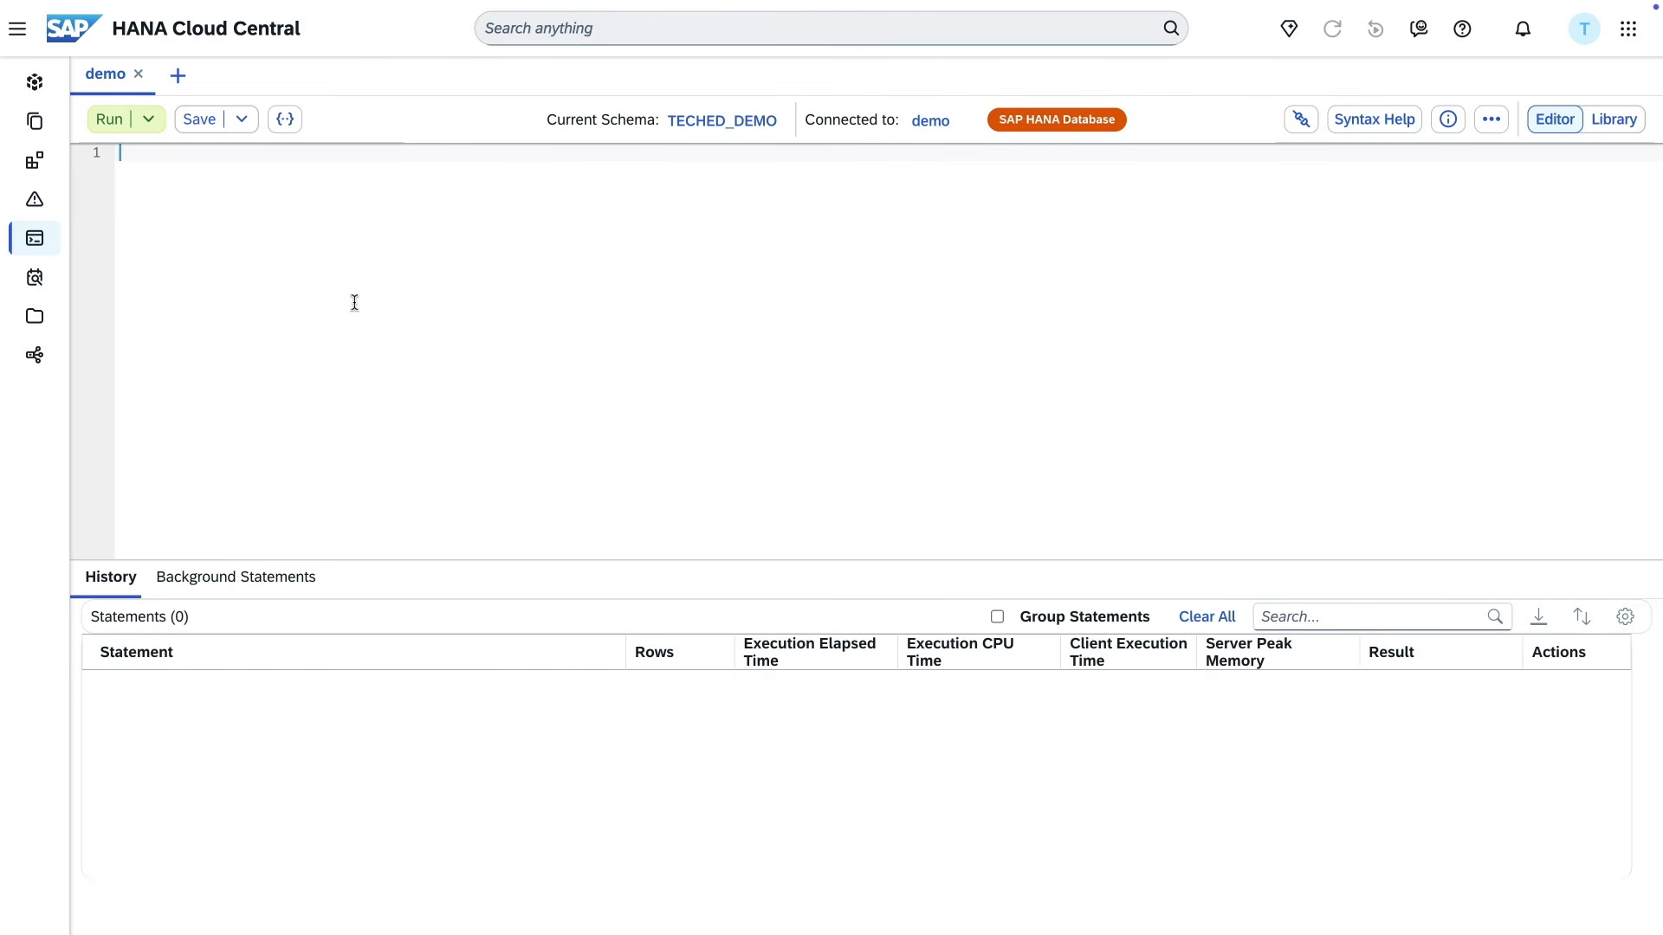
pyautogui.write('SELECT * FROM DP_SALES_CONVERSION_HISTORIC_SAMPLING LIMIT 20;  SELECT * FROM DP_SALES_INQUIRY;')
pyautogui.hotkey('ctrl', 'a')
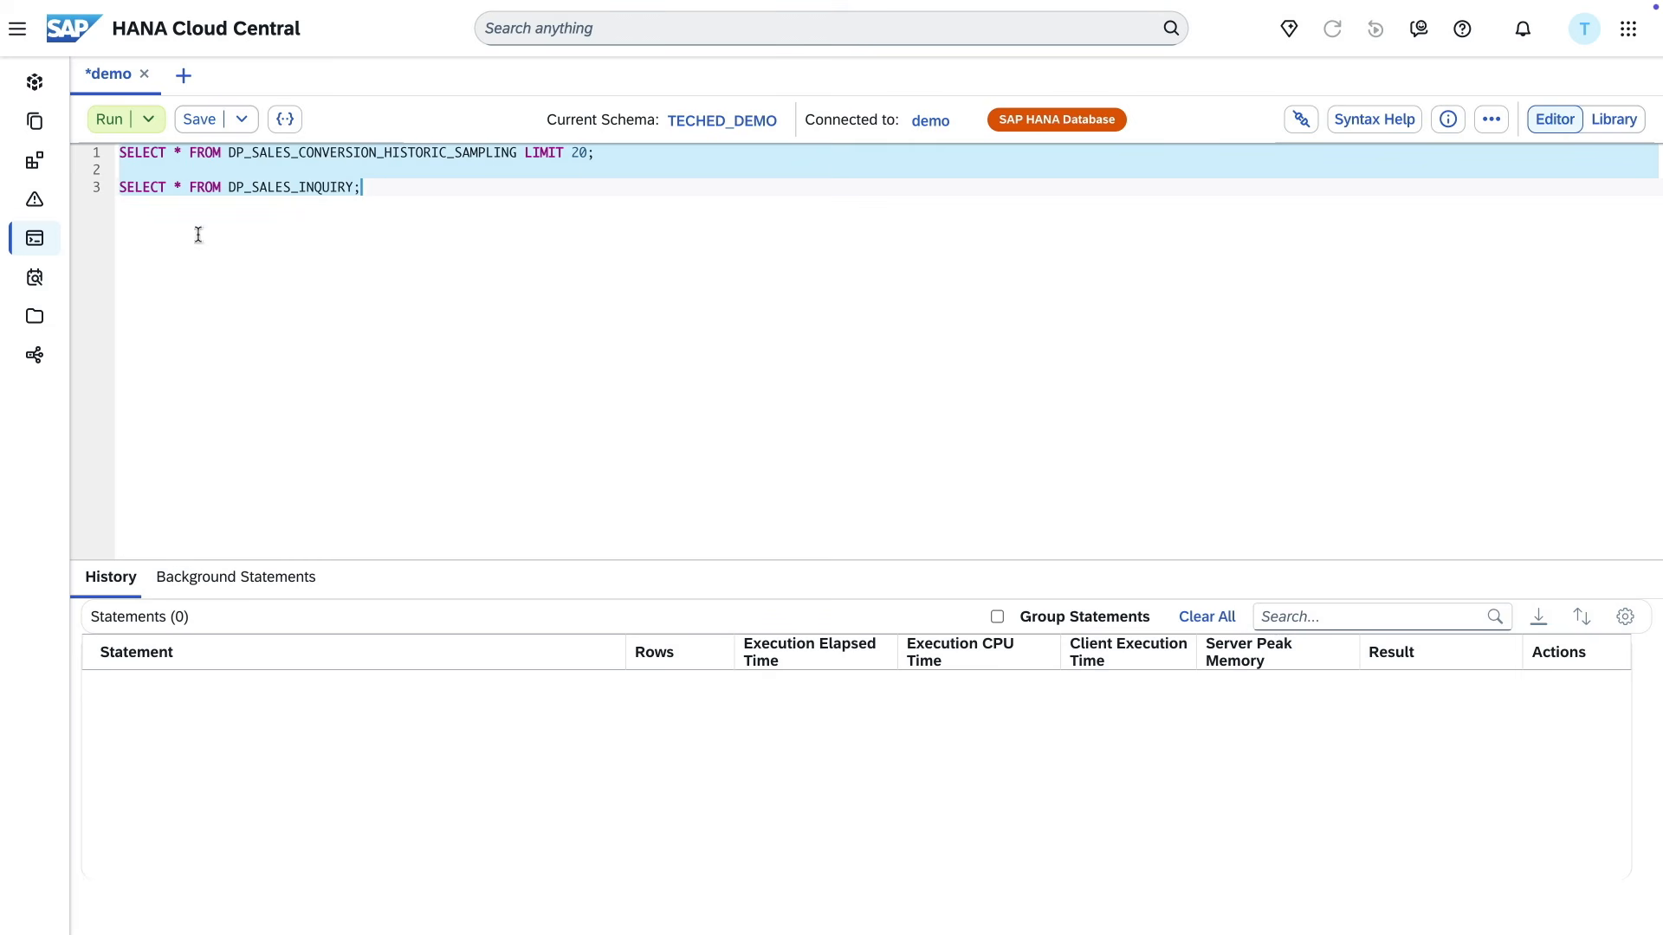
pyautogui.click(109, 119)
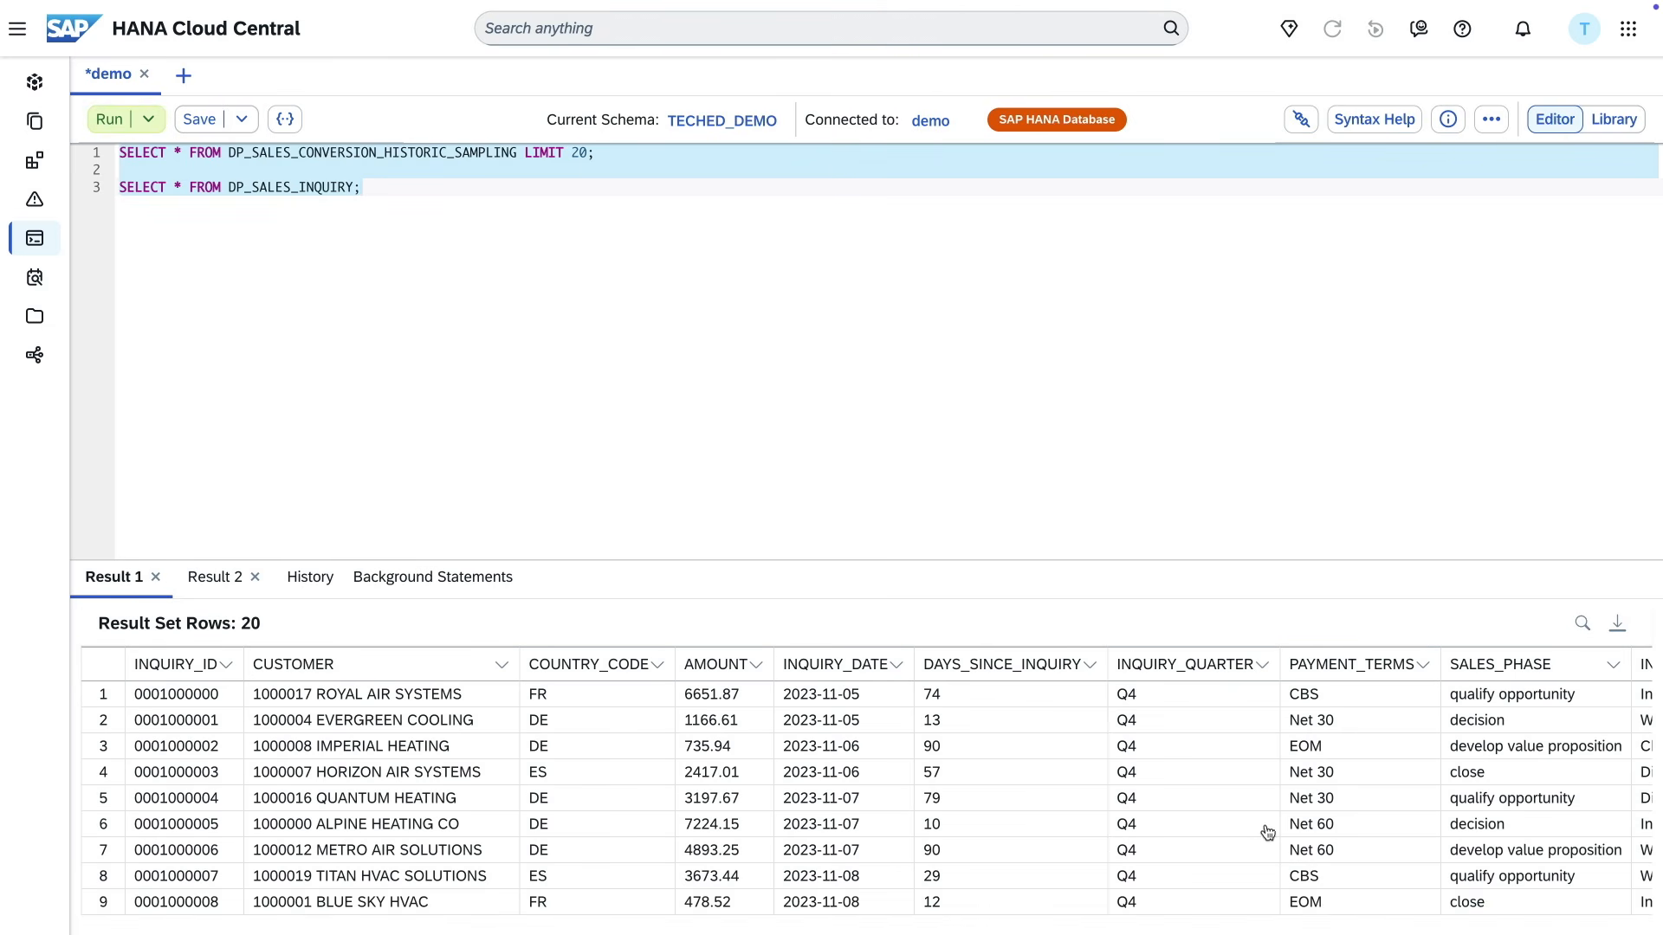
pyautogui.hscroll(3, 1267, 831)
pyautogui.hscroll(3, 1267, 832)
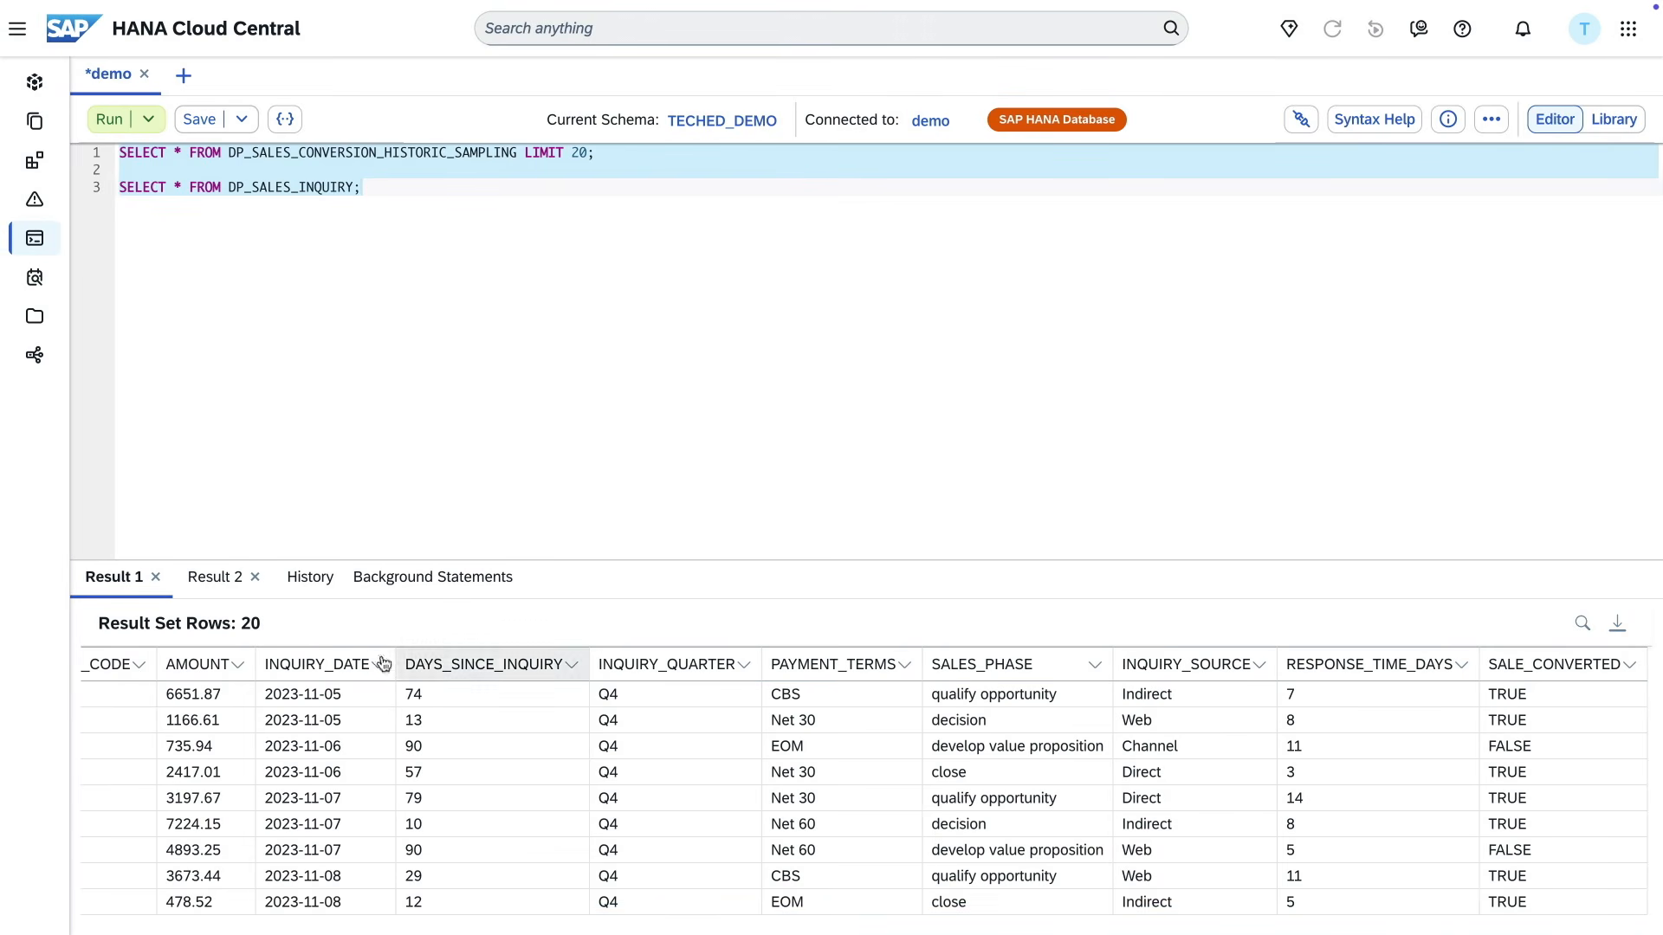
# Review the columns of the DP_SALES_INQUIRY query result
pyautogui.click(218, 577)
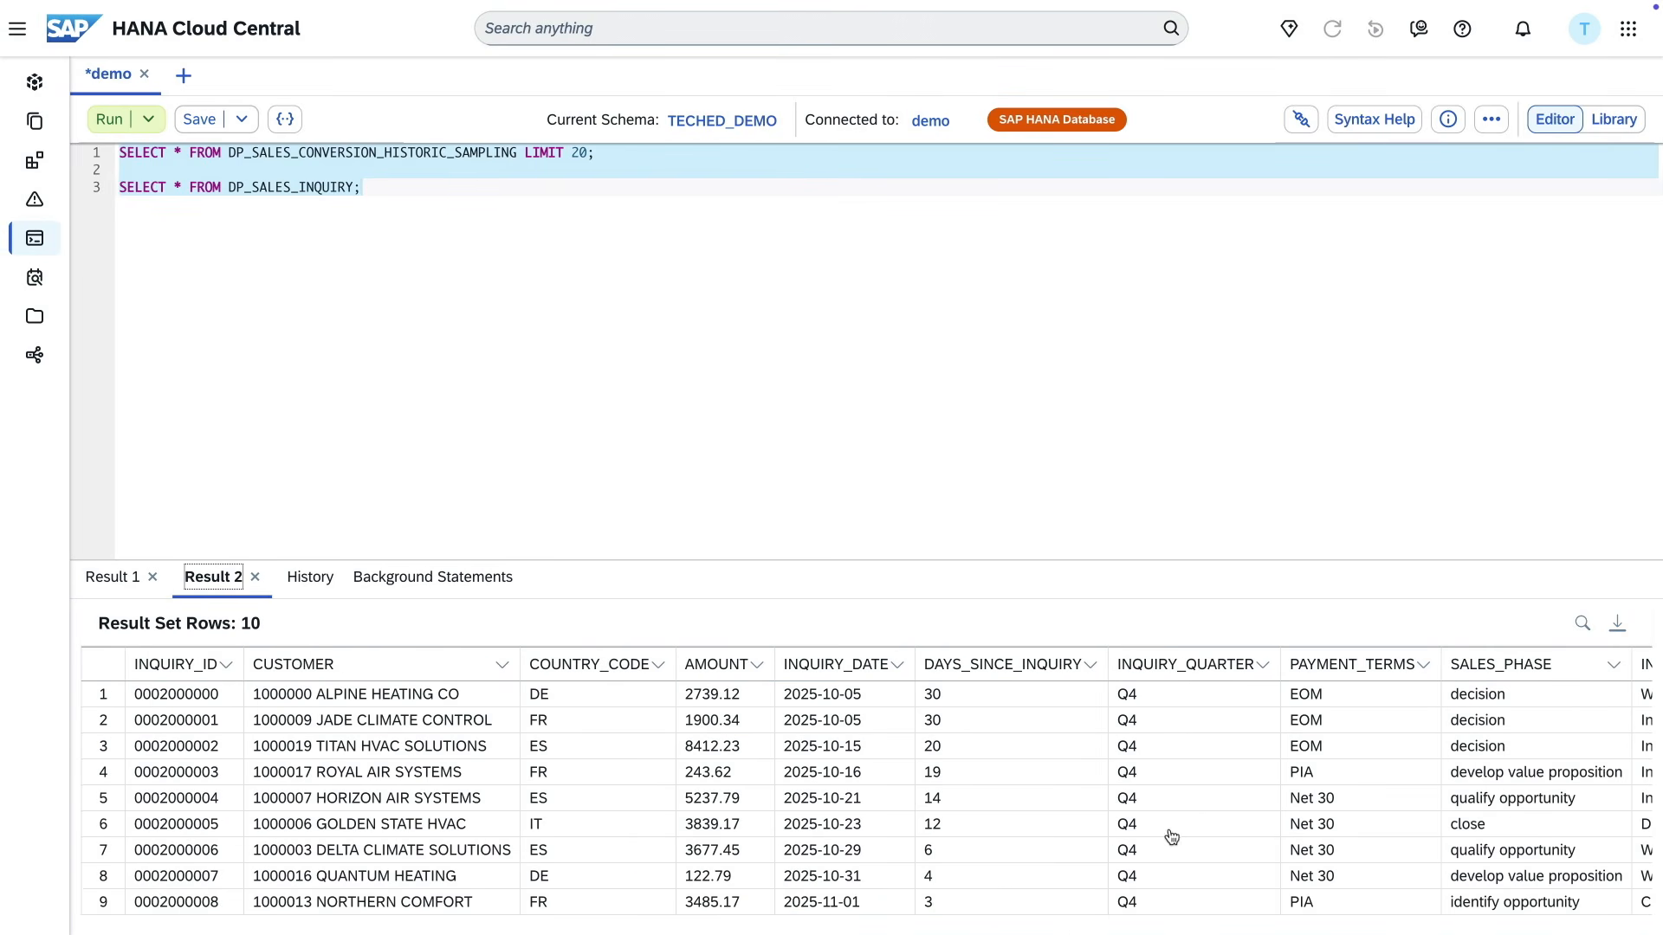
pyautogui.hscroll(5, 1202, 819)
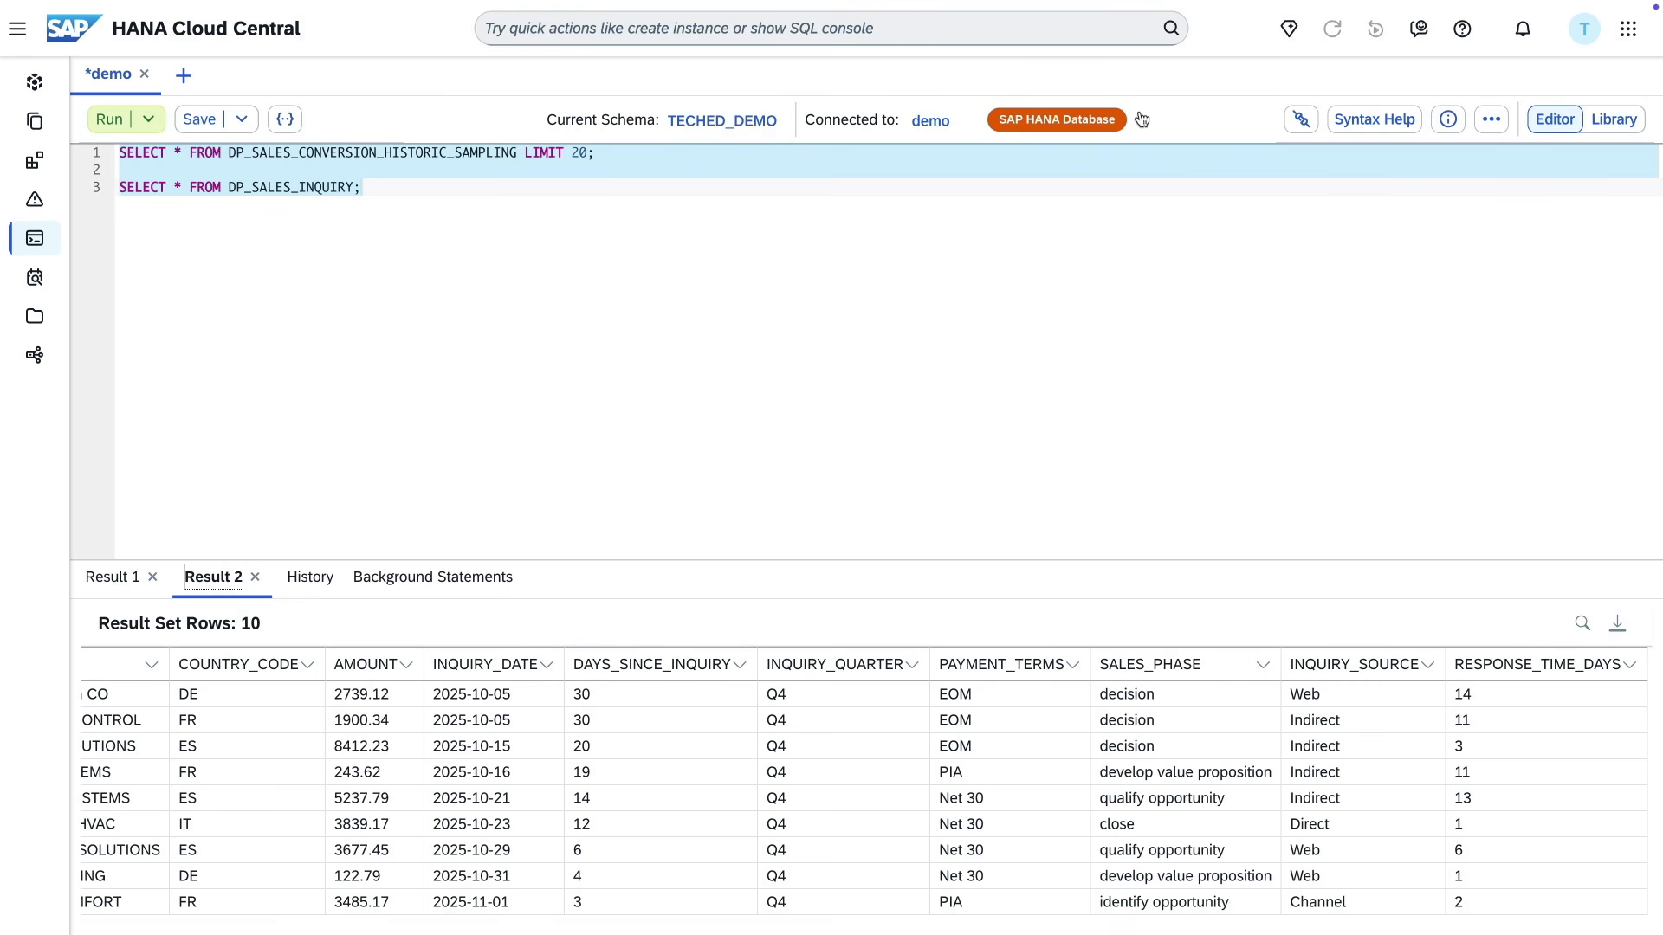
# Ask Joule for a SQL table function predicting conversion likelihood (0 to 1) for DP_SALES_INQUIRY with SAP_RPT_1, using DP_SALES_CONVERSION_HISTORIC_SAMPLING as prediction context
pyautogui.click(1288, 29)
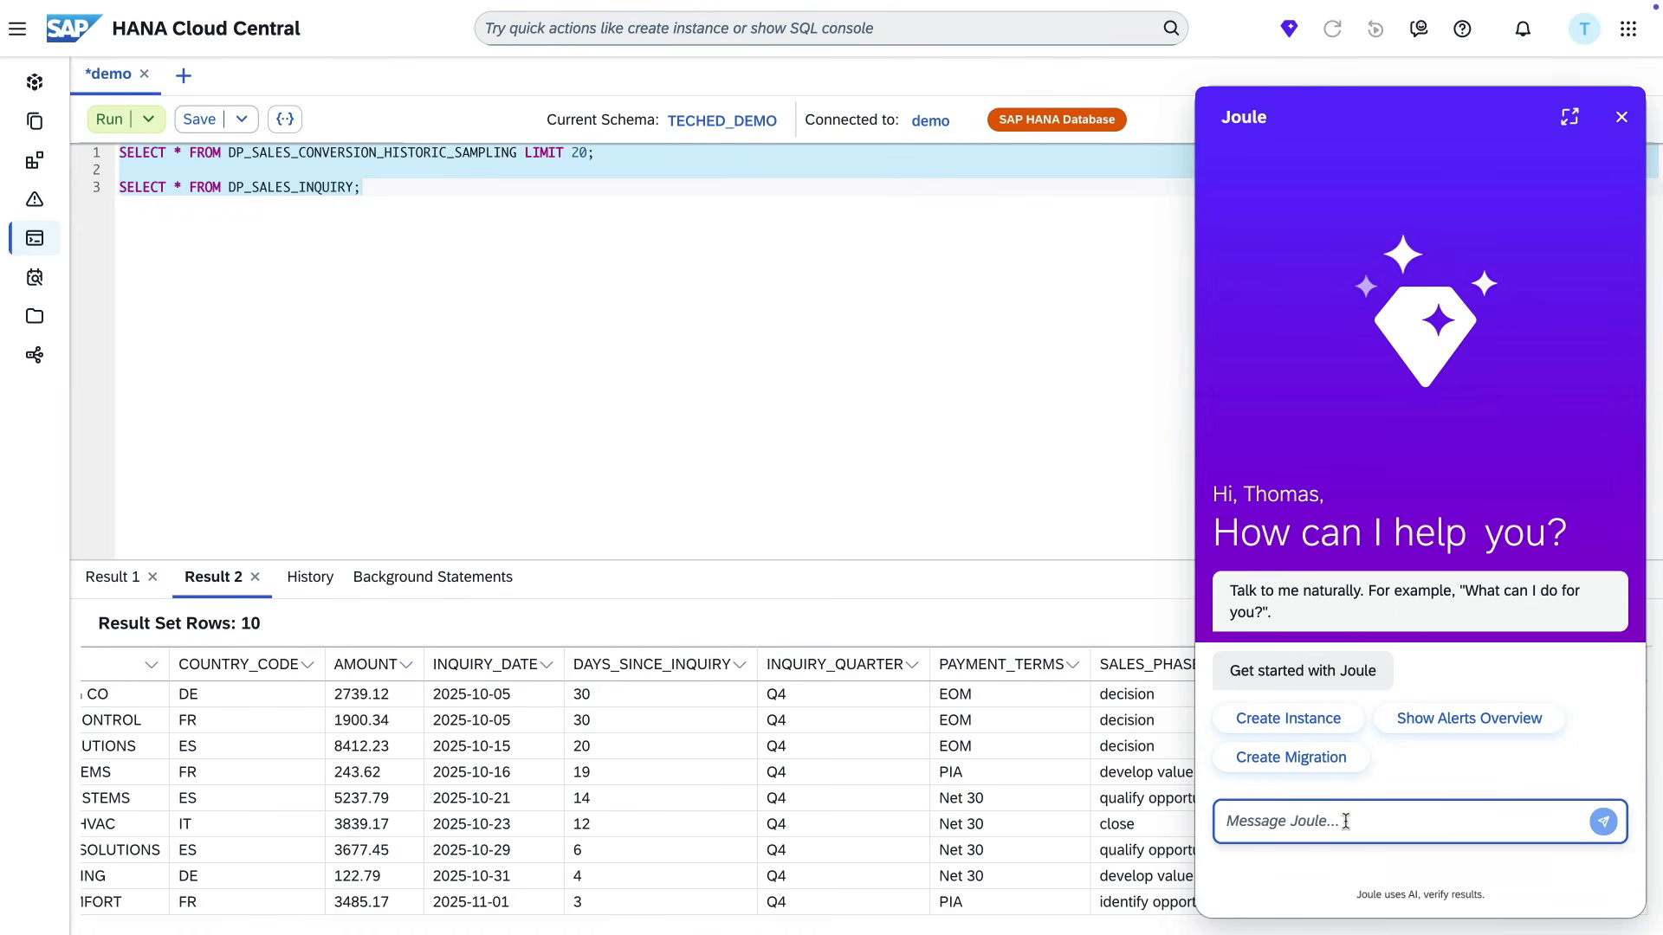
pyautogui.click(1345, 821)
pyautogui.write('generate a SQL table function for me, inferencing sales conversion probability with SAP_RPT_1 while using the data in DP_SALES_INQUIRY. the prediction context can be found in DP_SALES_CONVERSION_HISTORIC_SAMPLING. map the predicted value (TRUE/FALSE) and the confidence (between 0 and 1) to a single likelihood between 0 and 1.')
pyautogui.click(1603, 821)
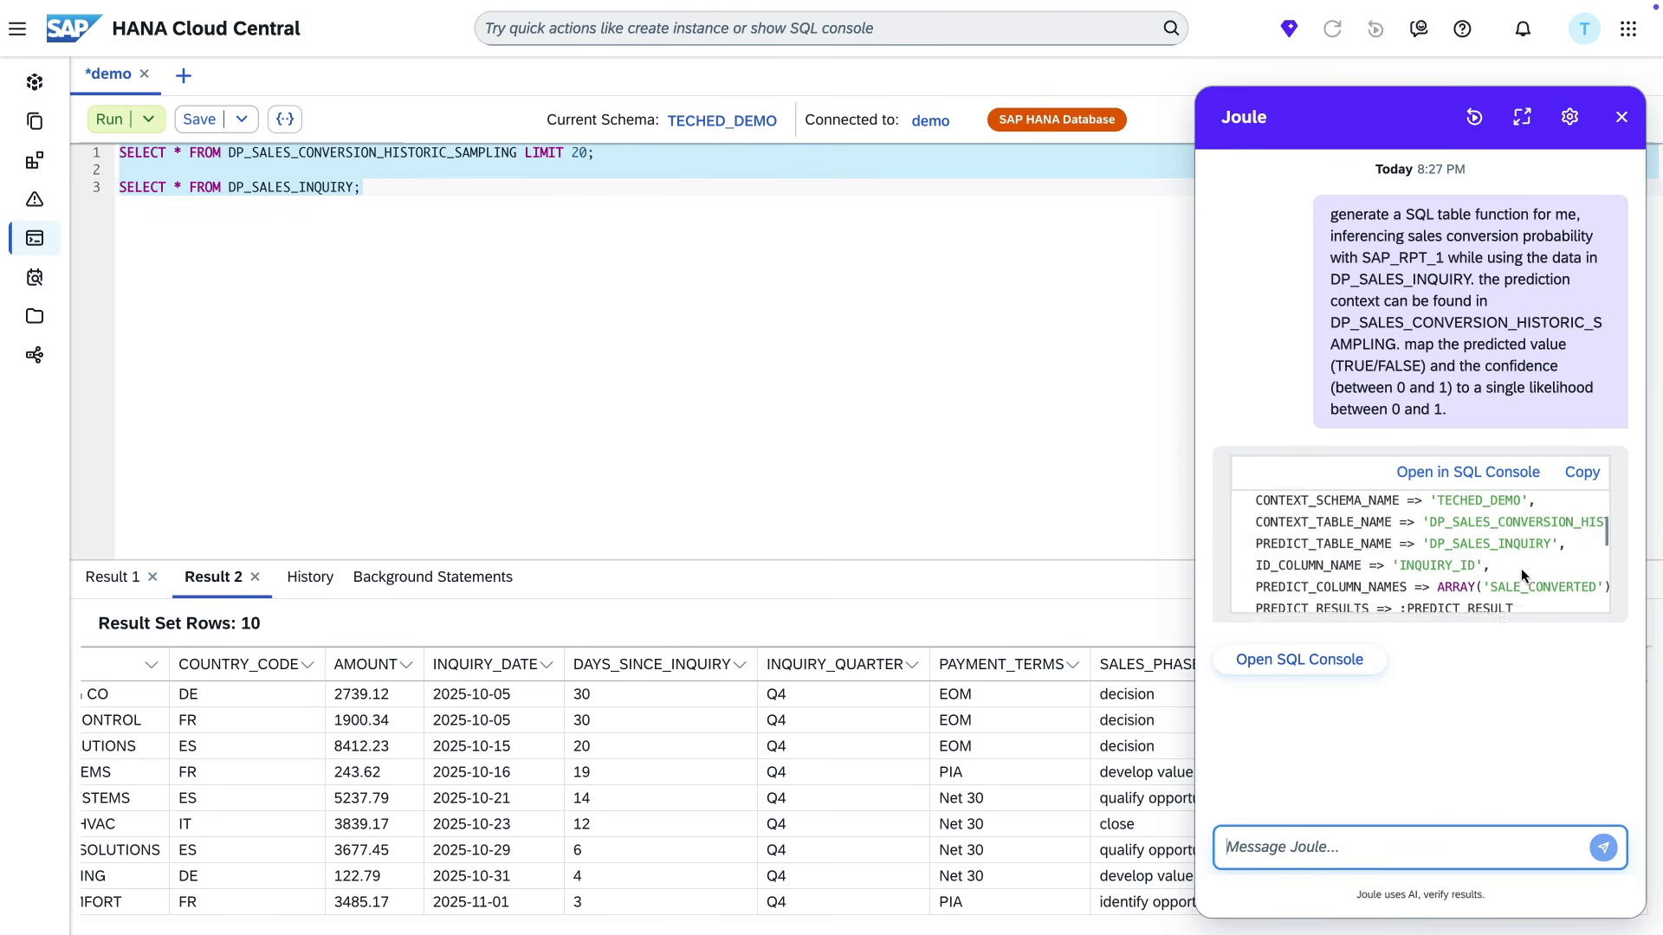
# Copy Joule's generated function into the SQL console below the existing queries and separate its DECLARE, CALL and RETURN blocks with blank lines
pyautogui.click(1596, 475)
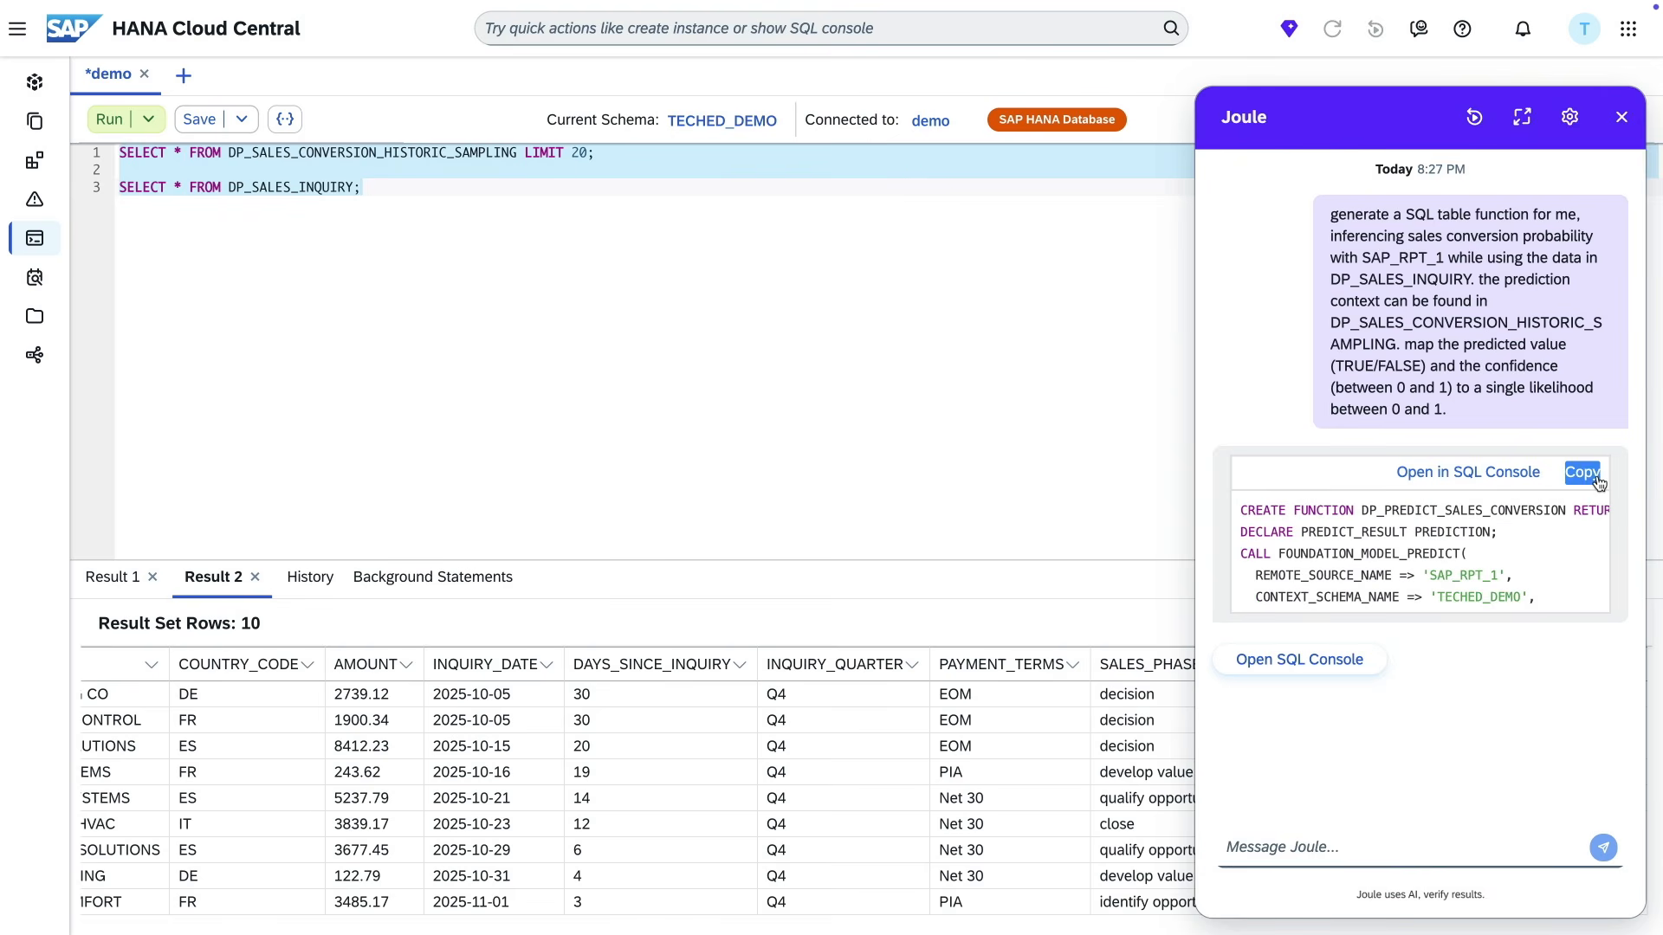
pyautogui.click(1621, 118)
pyautogui.click(846, 251)
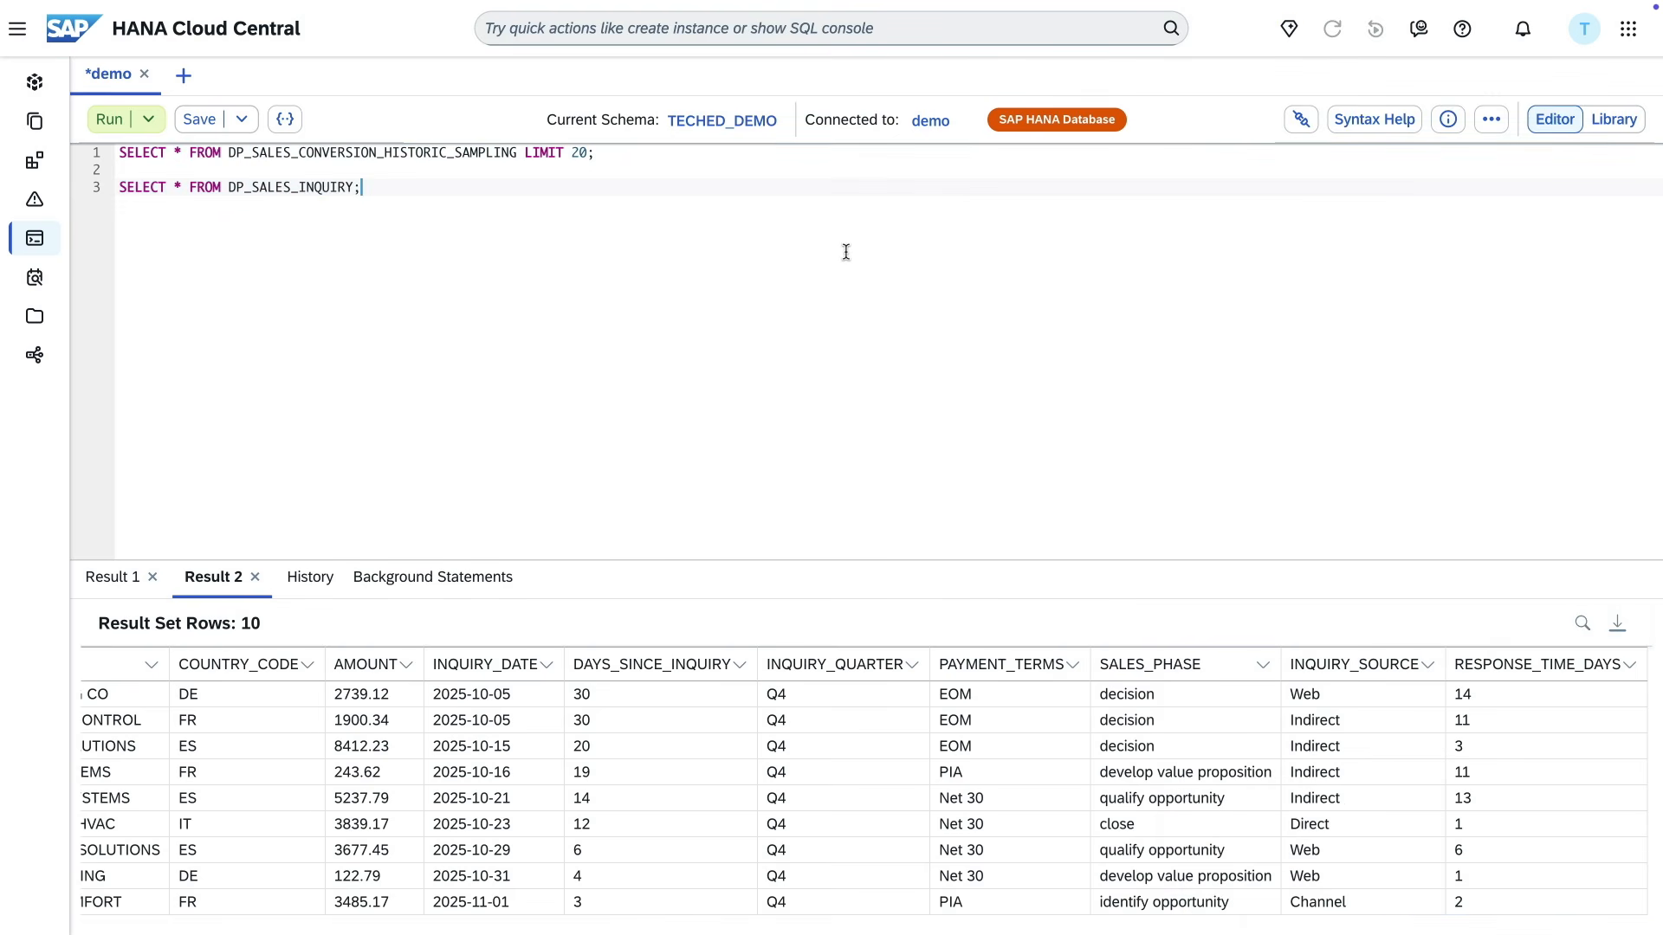
pyautogui.hotkey('ctrl', 'v')
pyautogui.press('Return')
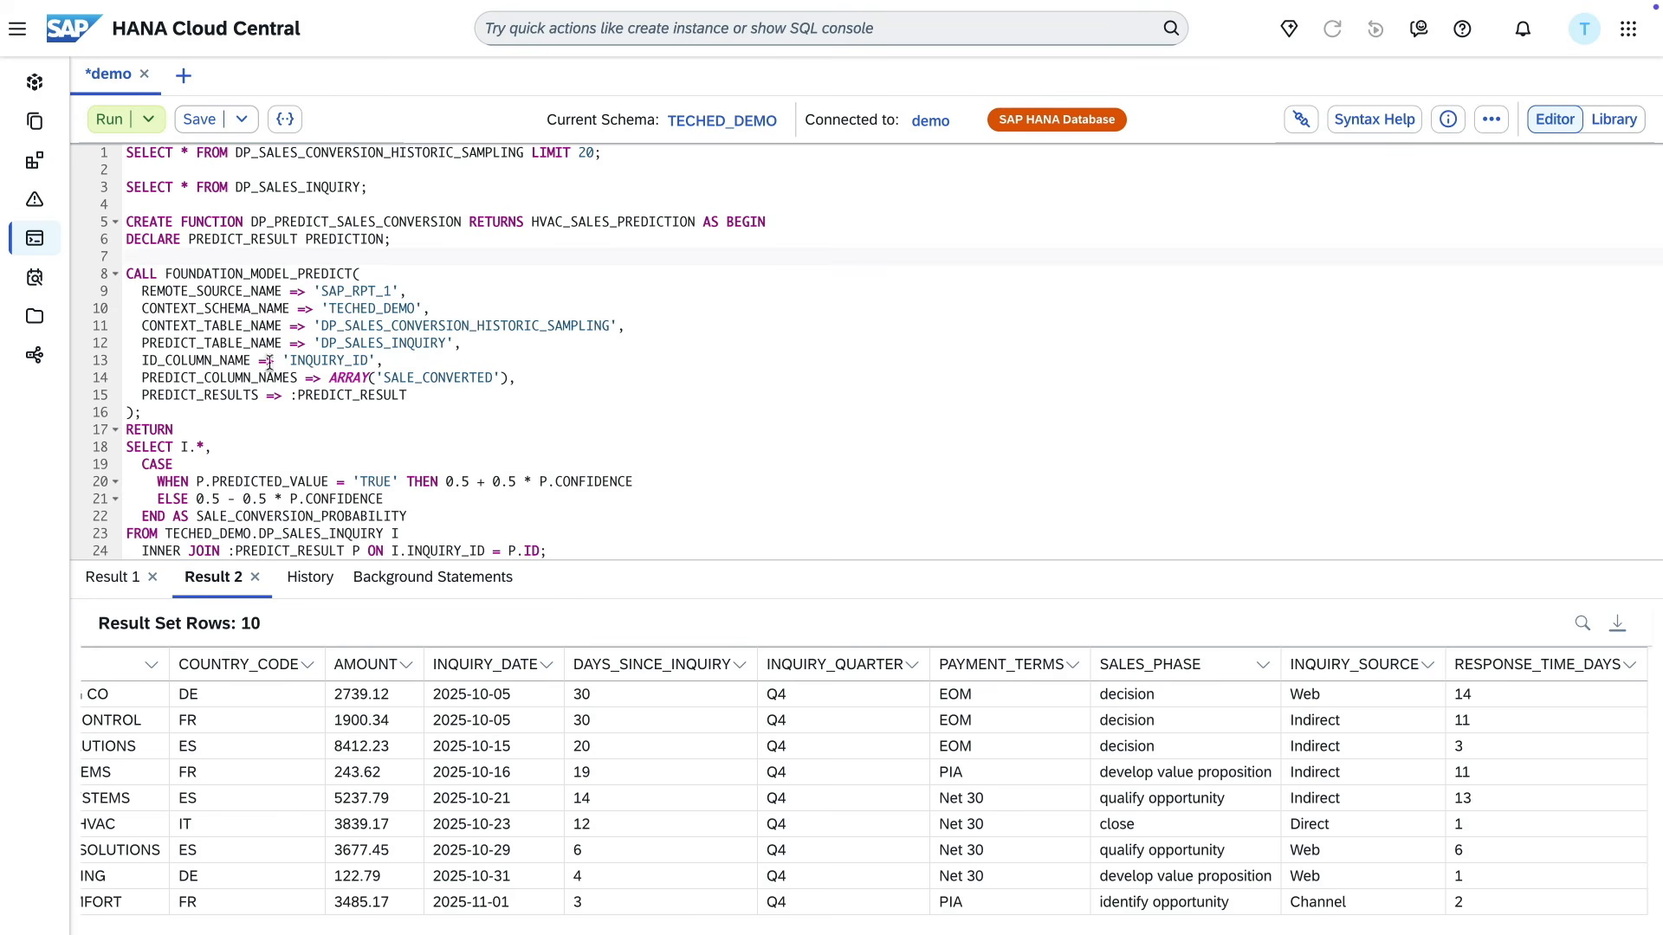
pyautogui.press('Return')
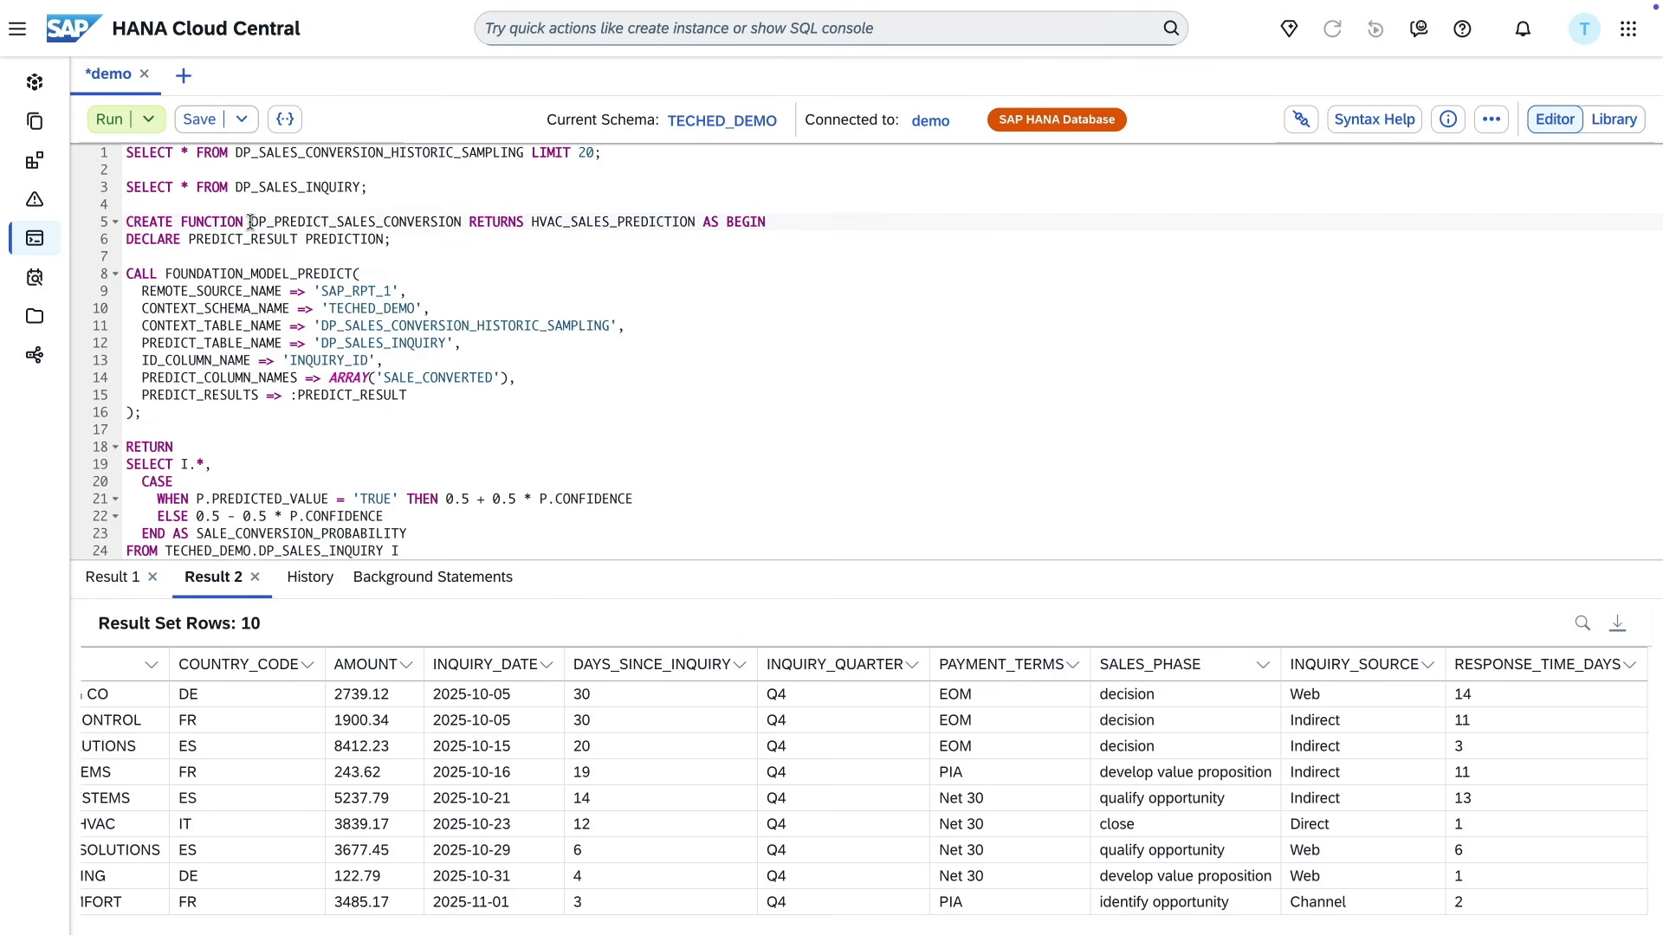
# Review the function name and prediction parameters, and run only the CREATE FUNCTION DP_PREDICT_SALES_CONVERSION statement
pyautogui.moveTo(251, 223); pyautogui.dragTo(468, 224)
pyautogui.moveTo(173, 273); pyautogui.dragTo(392, 289)
pyautogui.moveTo(144, 331); pyautogui.dragTo(382, 360)
pyautogui.moveTo(129, 210); pyautogui.dragTo(193, 608)
pyautogui.click(112, 122)
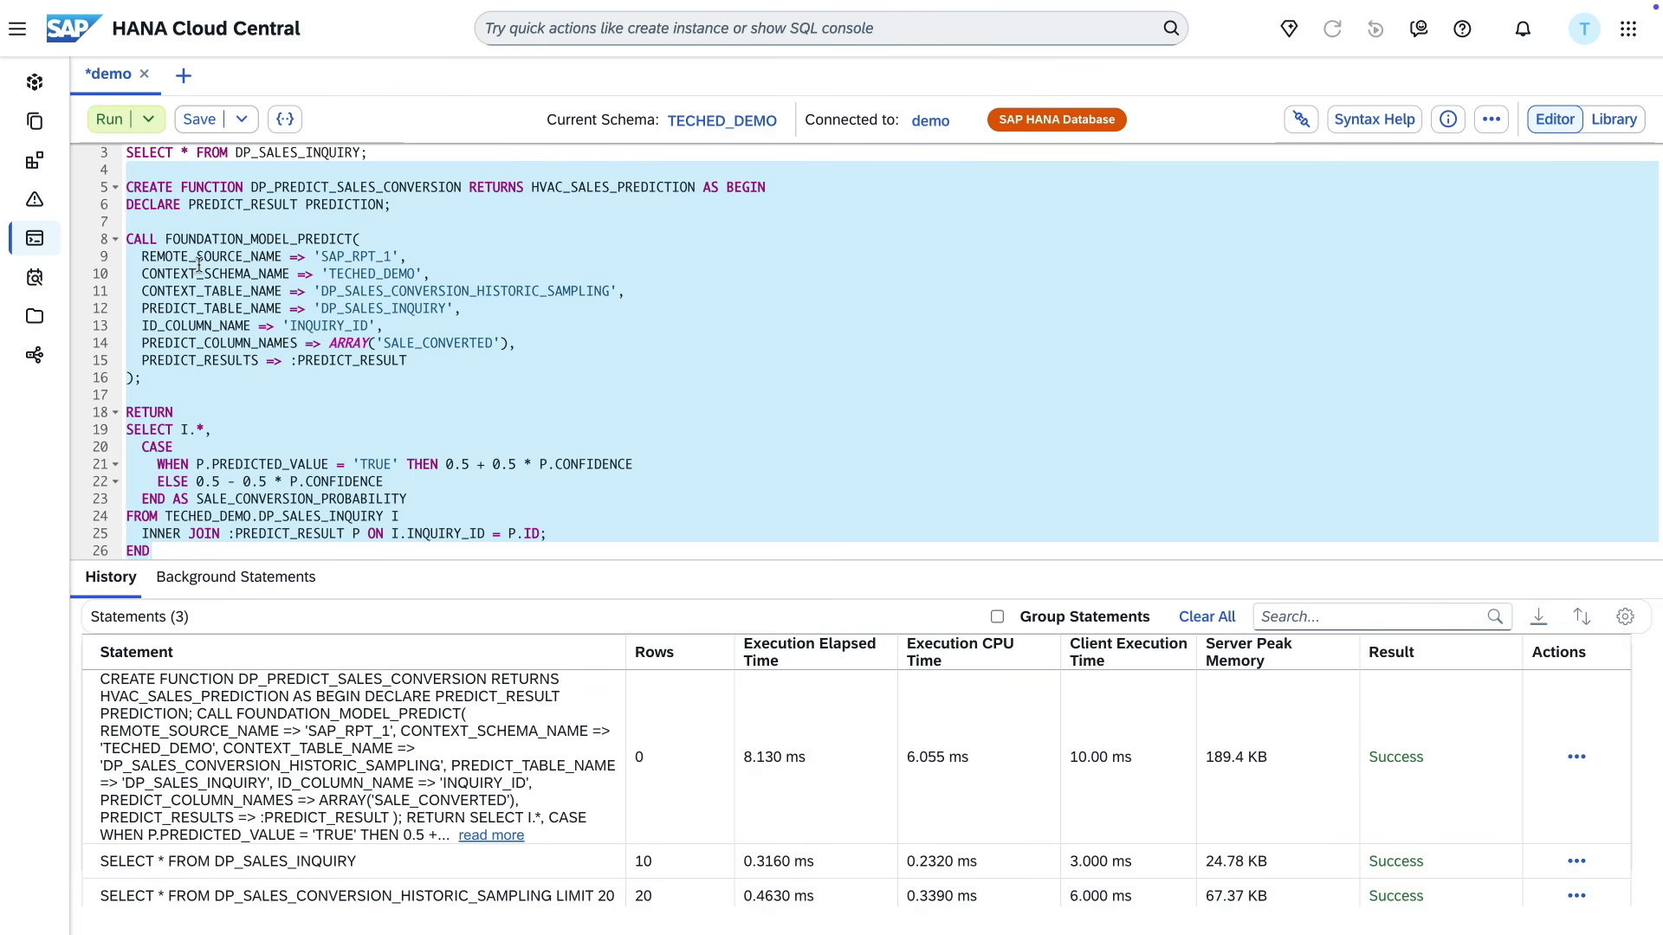
# Add and run SELECT * FROM DP_PREDICT_SALES_CONVERSION() ORDER BY SALE_CONVERSION_PROBABILITY DESC; and review the probability column
pyautogui.click(146, 550)
pyautogui.hotkey('ctrl', 'v')
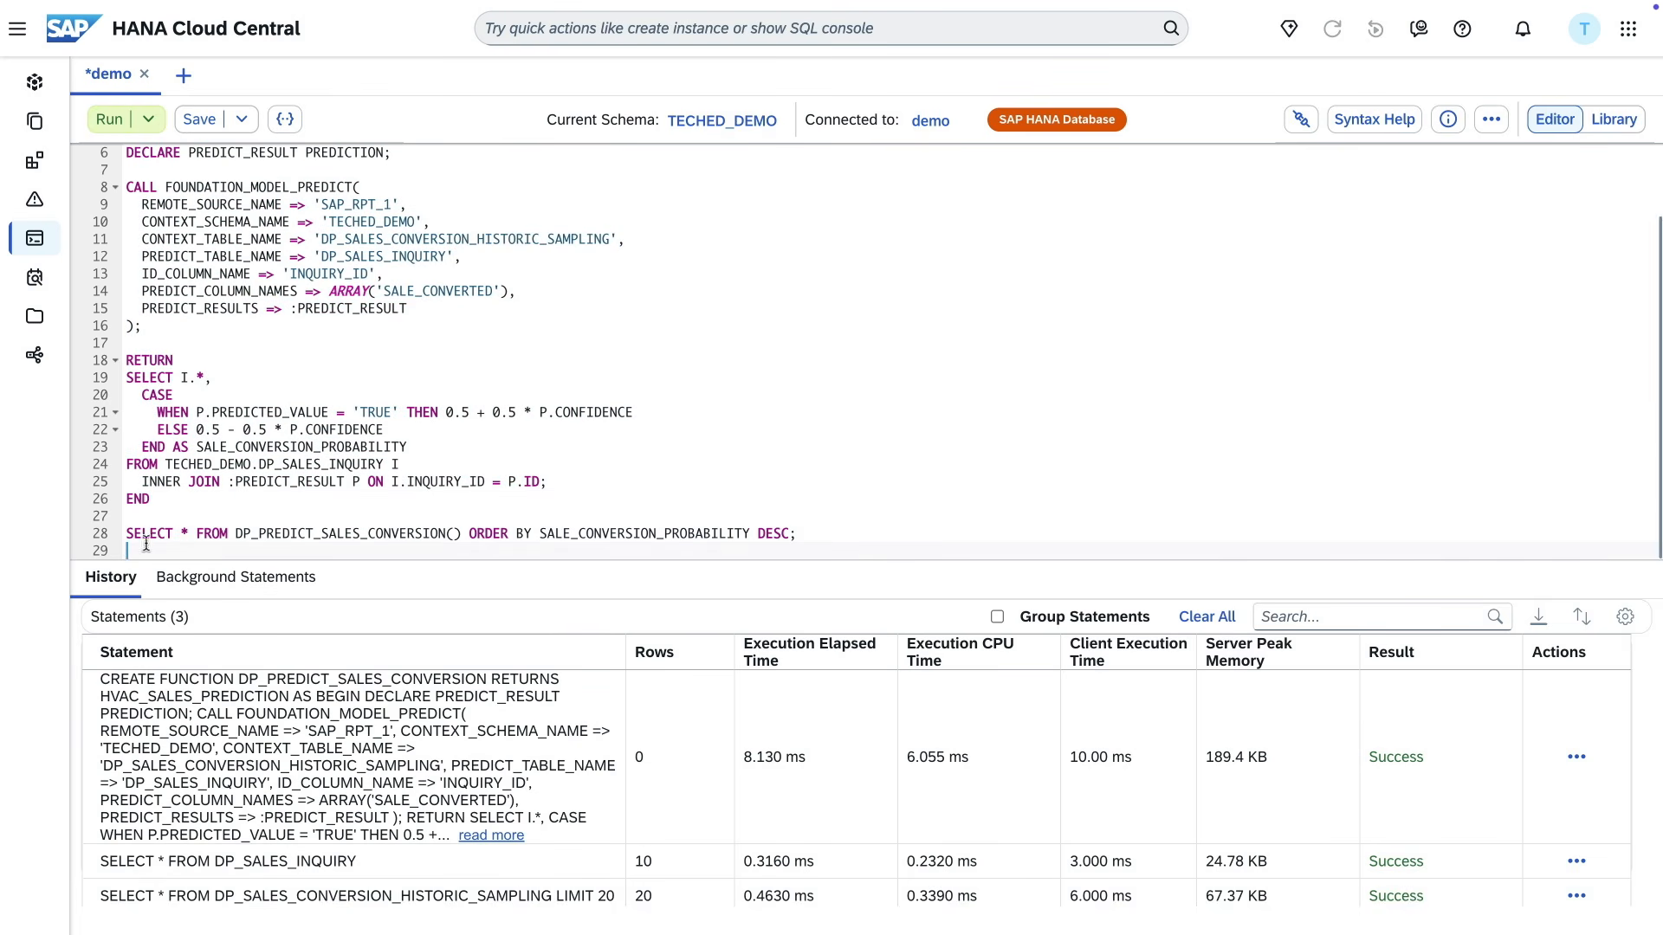
pyautogui.tripleClick(161, 534)
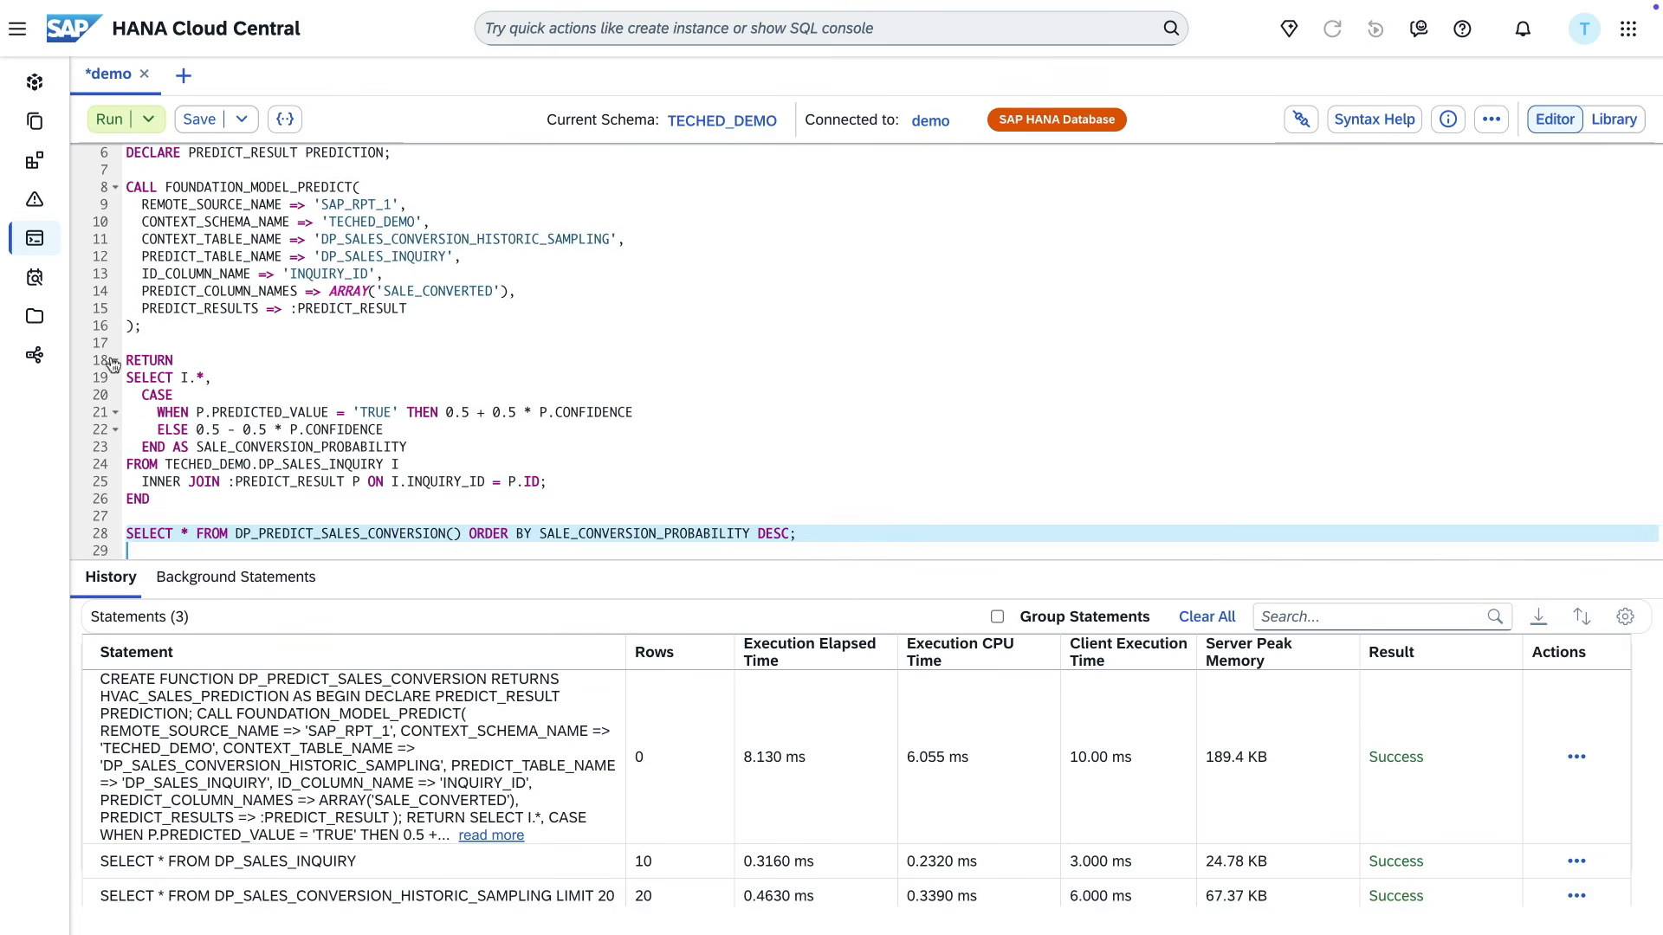
pyautogui.click(112, 122)
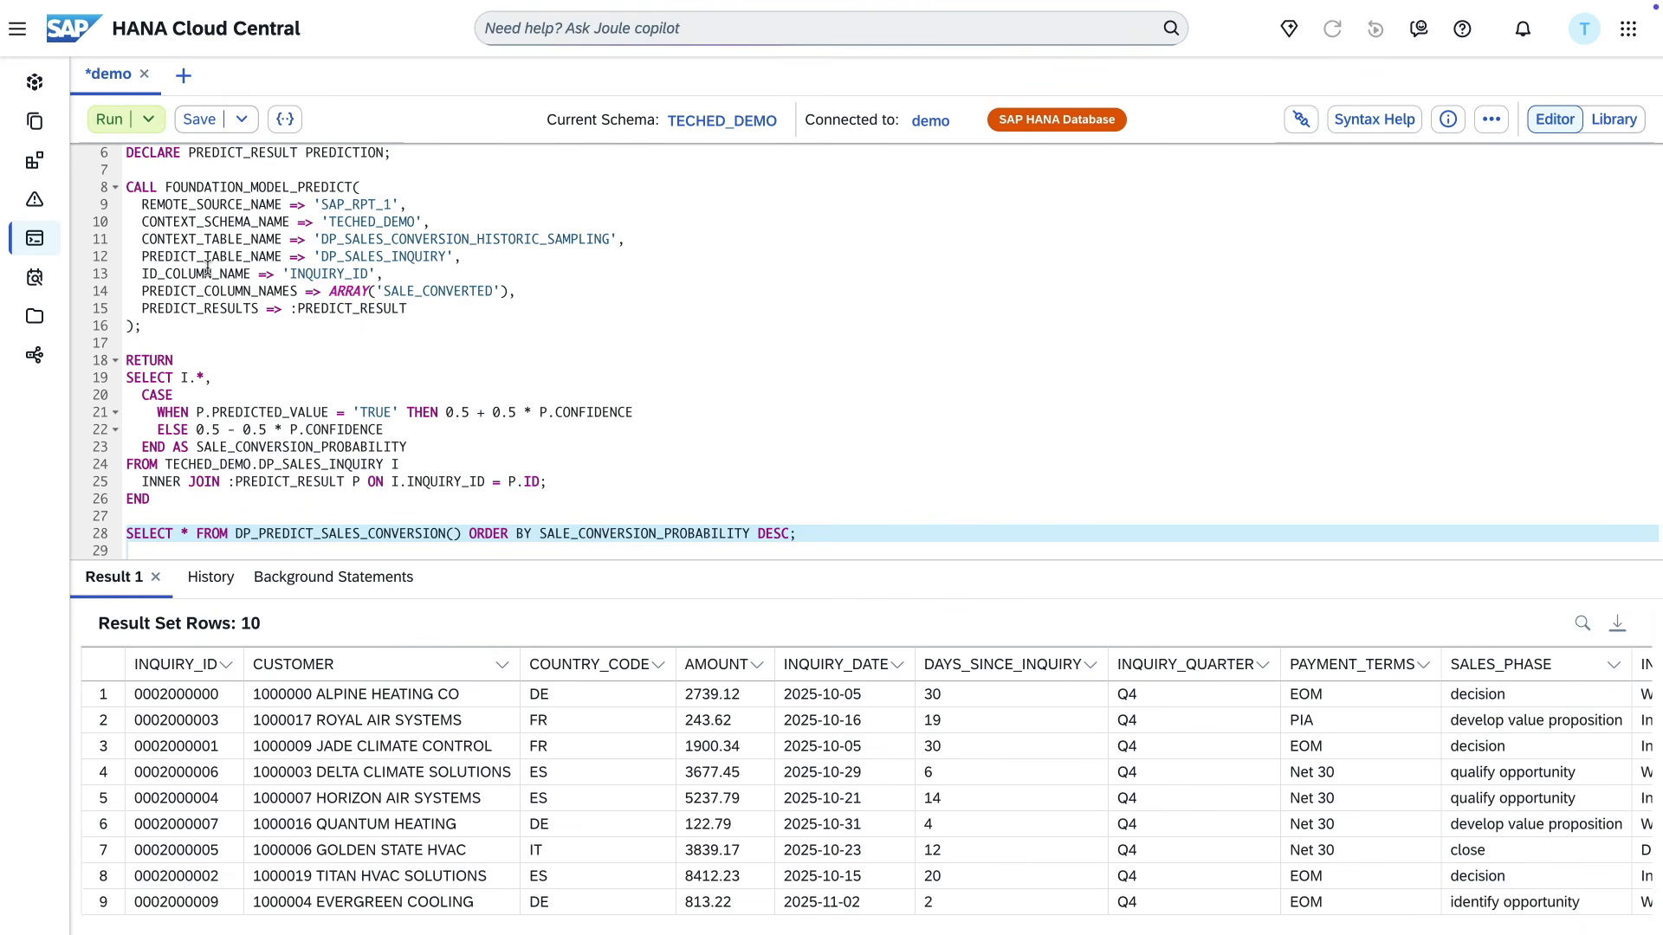
pyautogui.hscroll(7, 1082, 806)
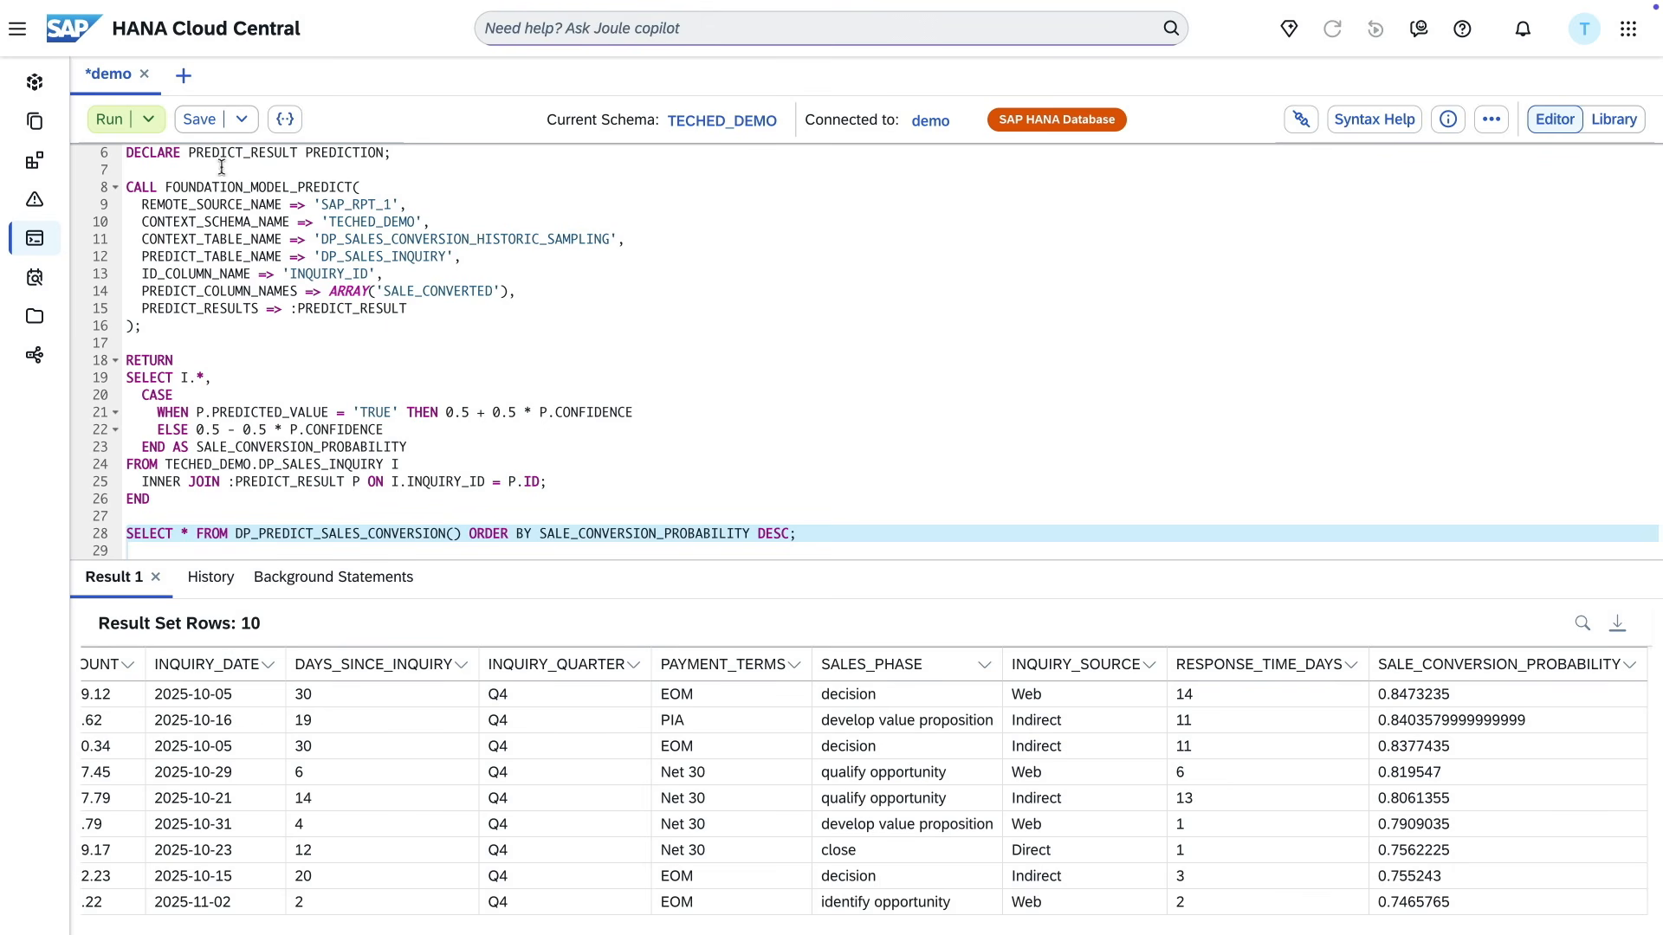
# From the instance list, start creating a knowledge graph for the demo database instance
pyautogui.click(35, 83)
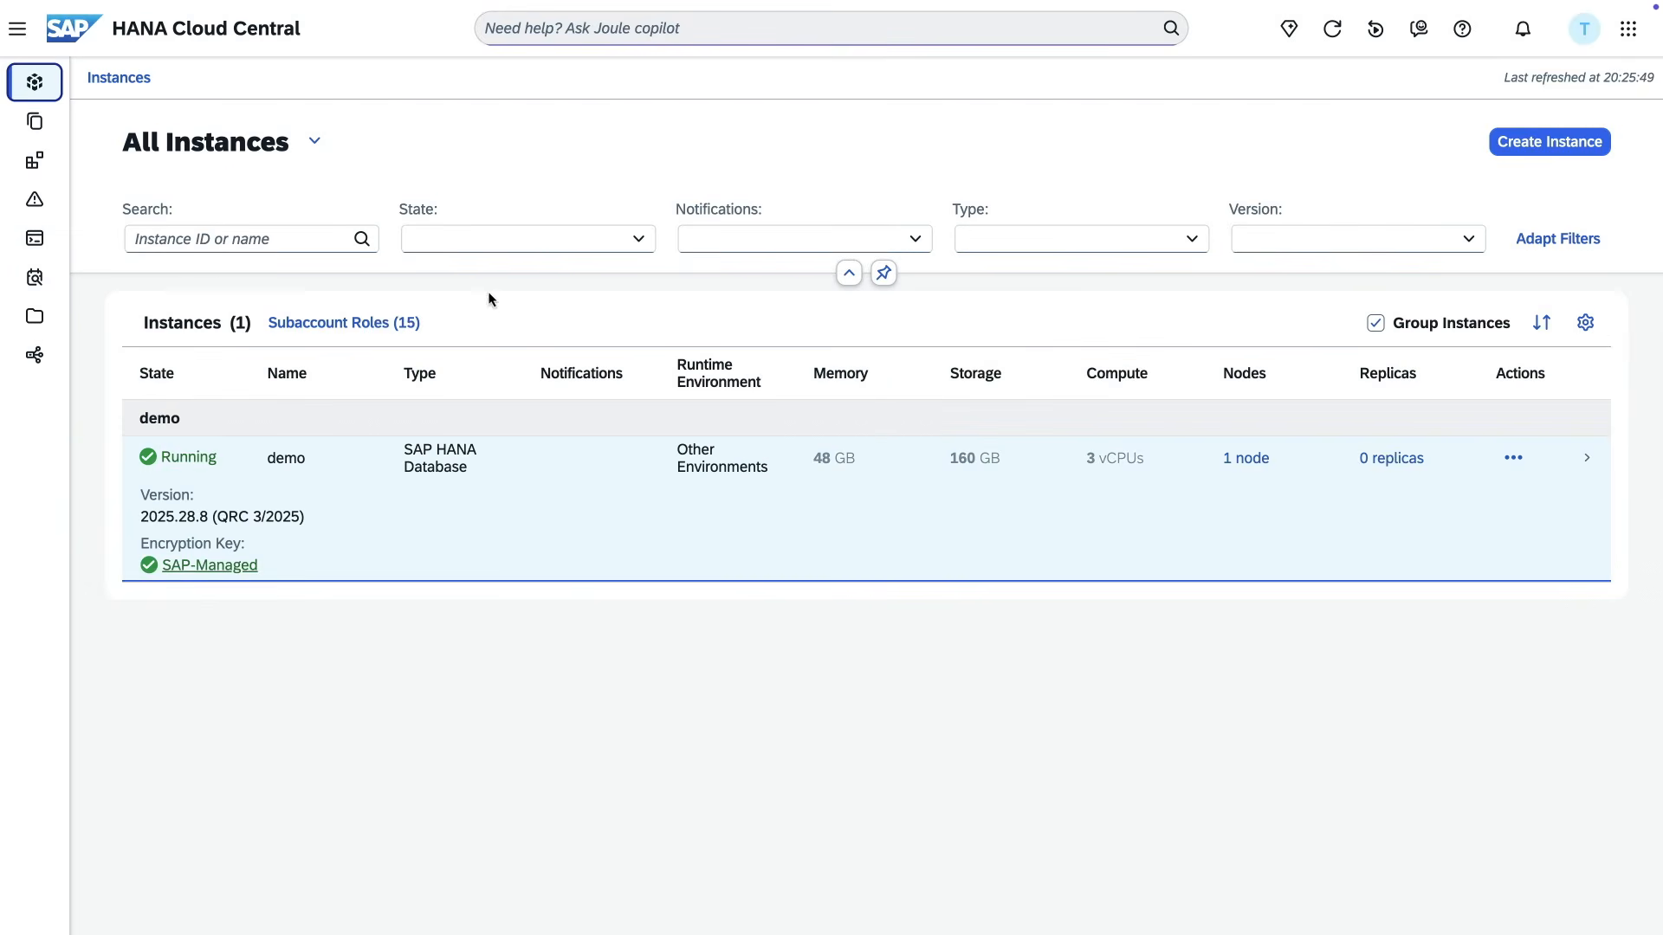
pyautogui.click(1511, 459)
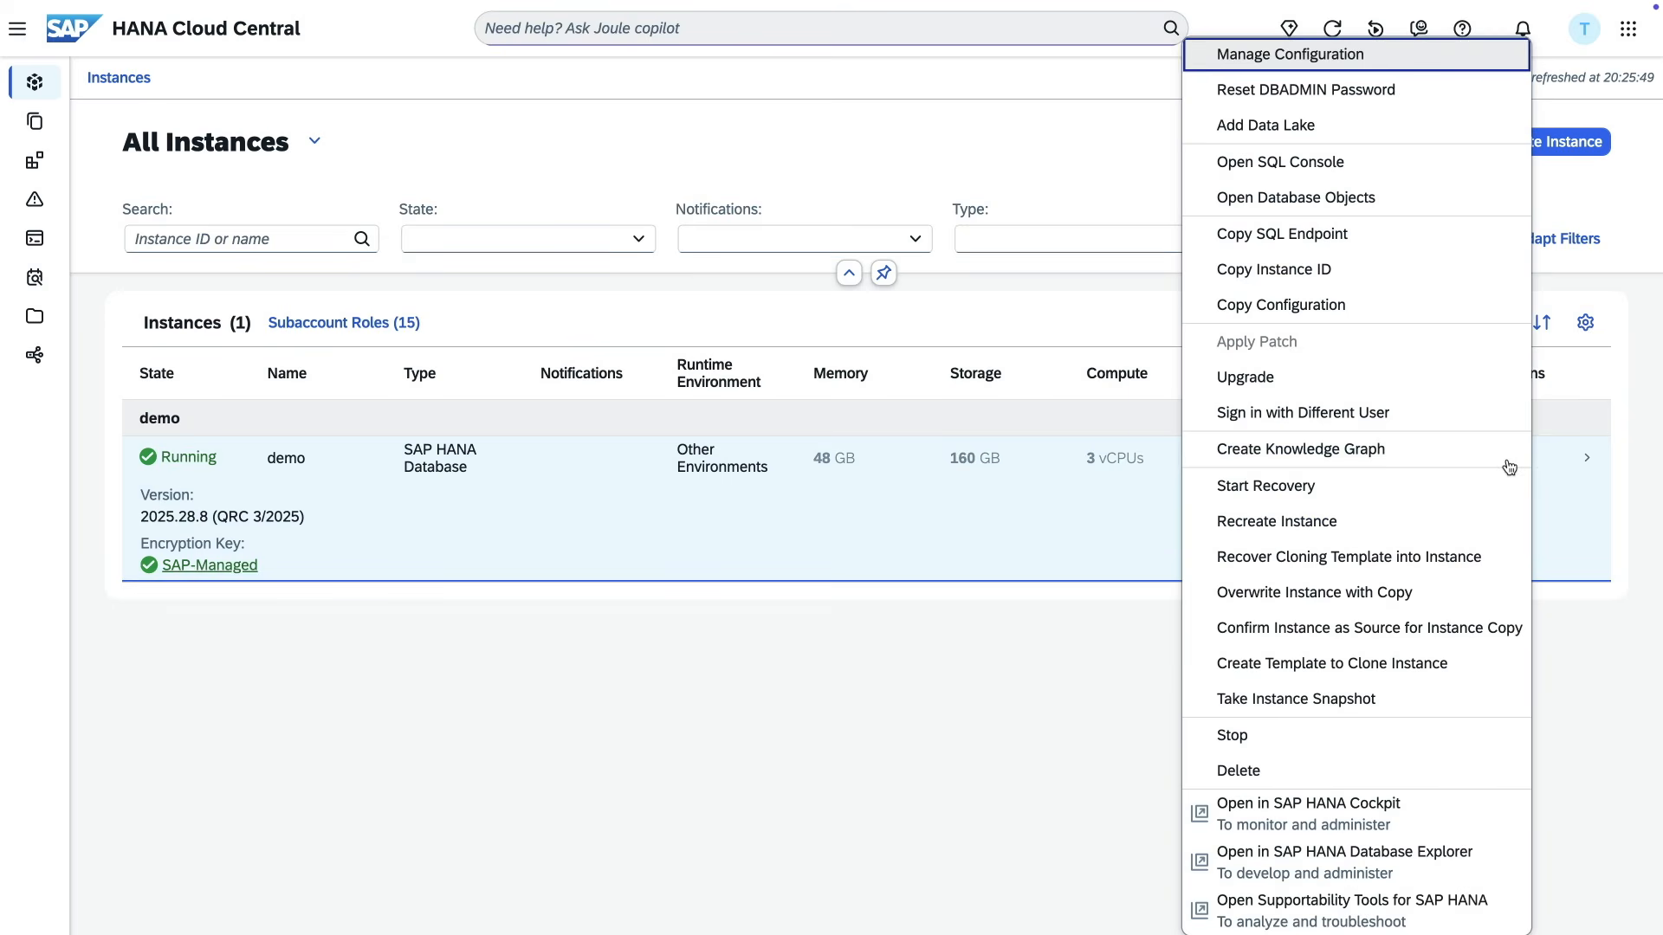
pyautogui.click(1416, 468)
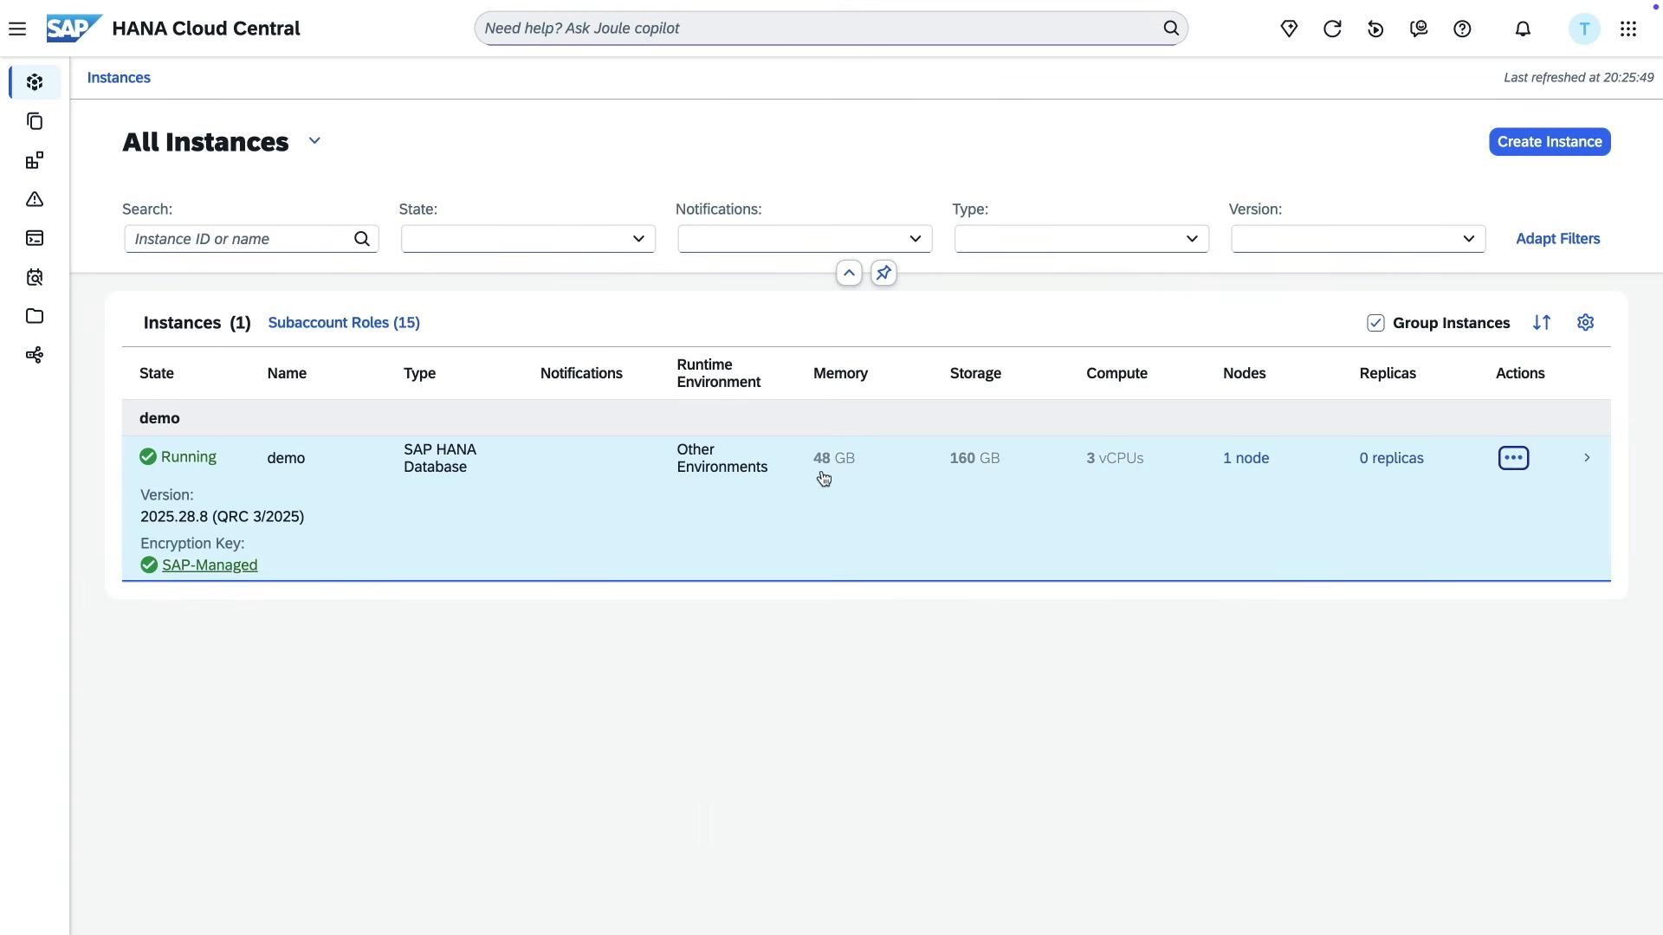
# Ask Joule for the sales inquiries ranked by predicted conversion probability and review its answer in the enlarged chat
pyautogui.click(1289, 29)
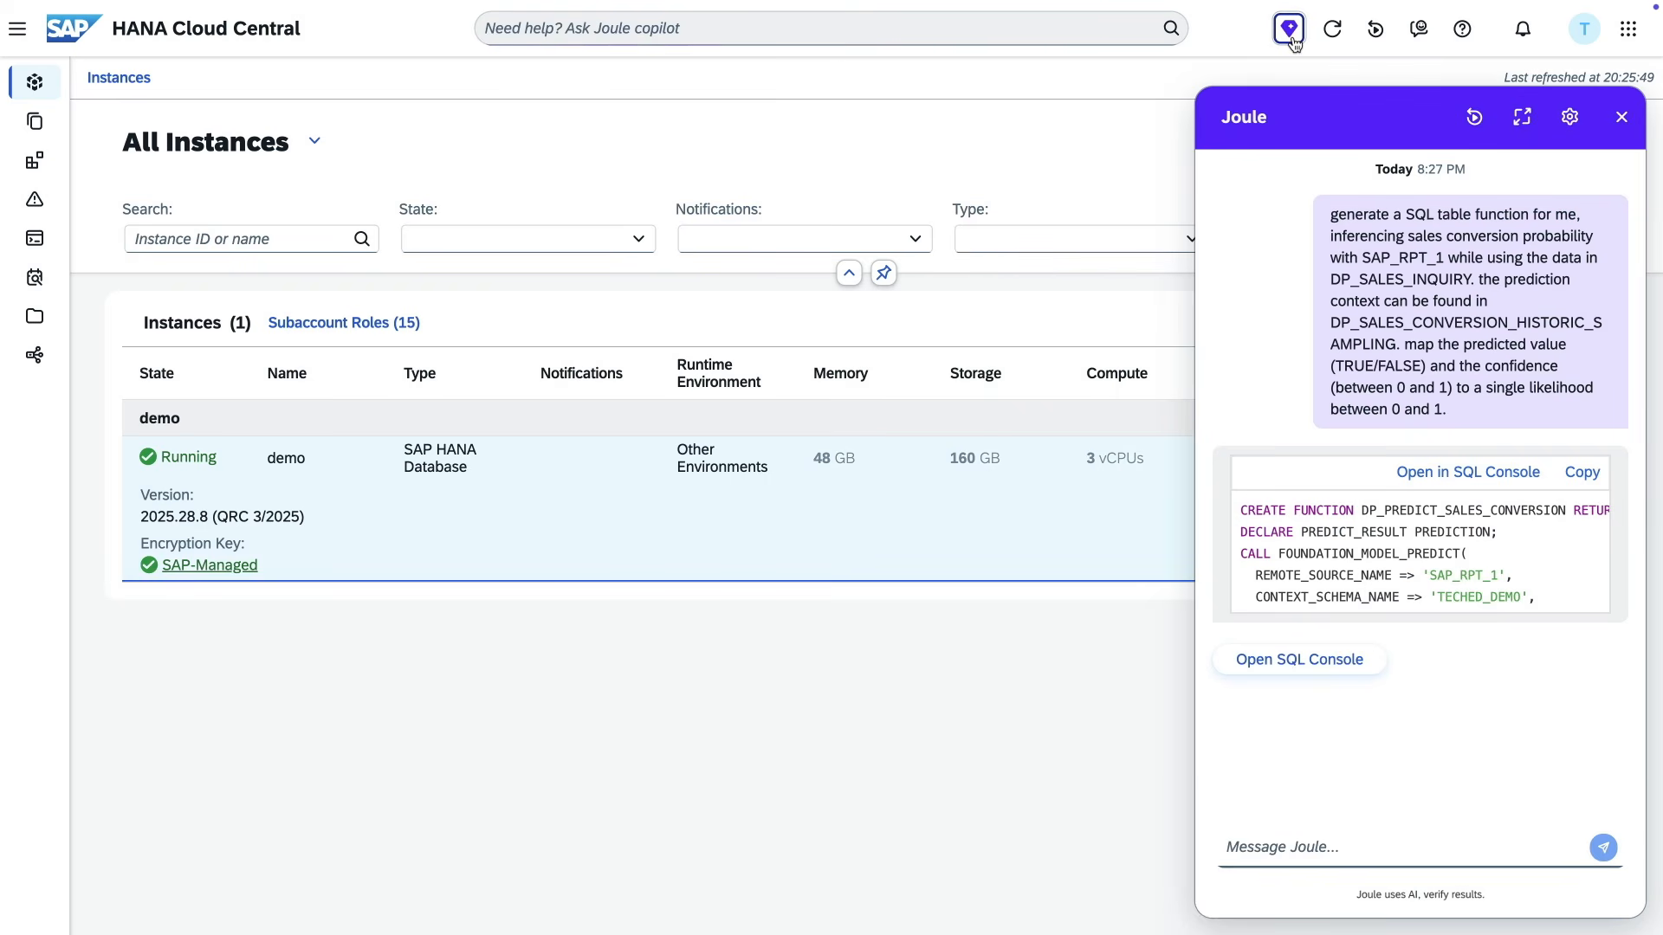
pyautogui.click(1351, 846)
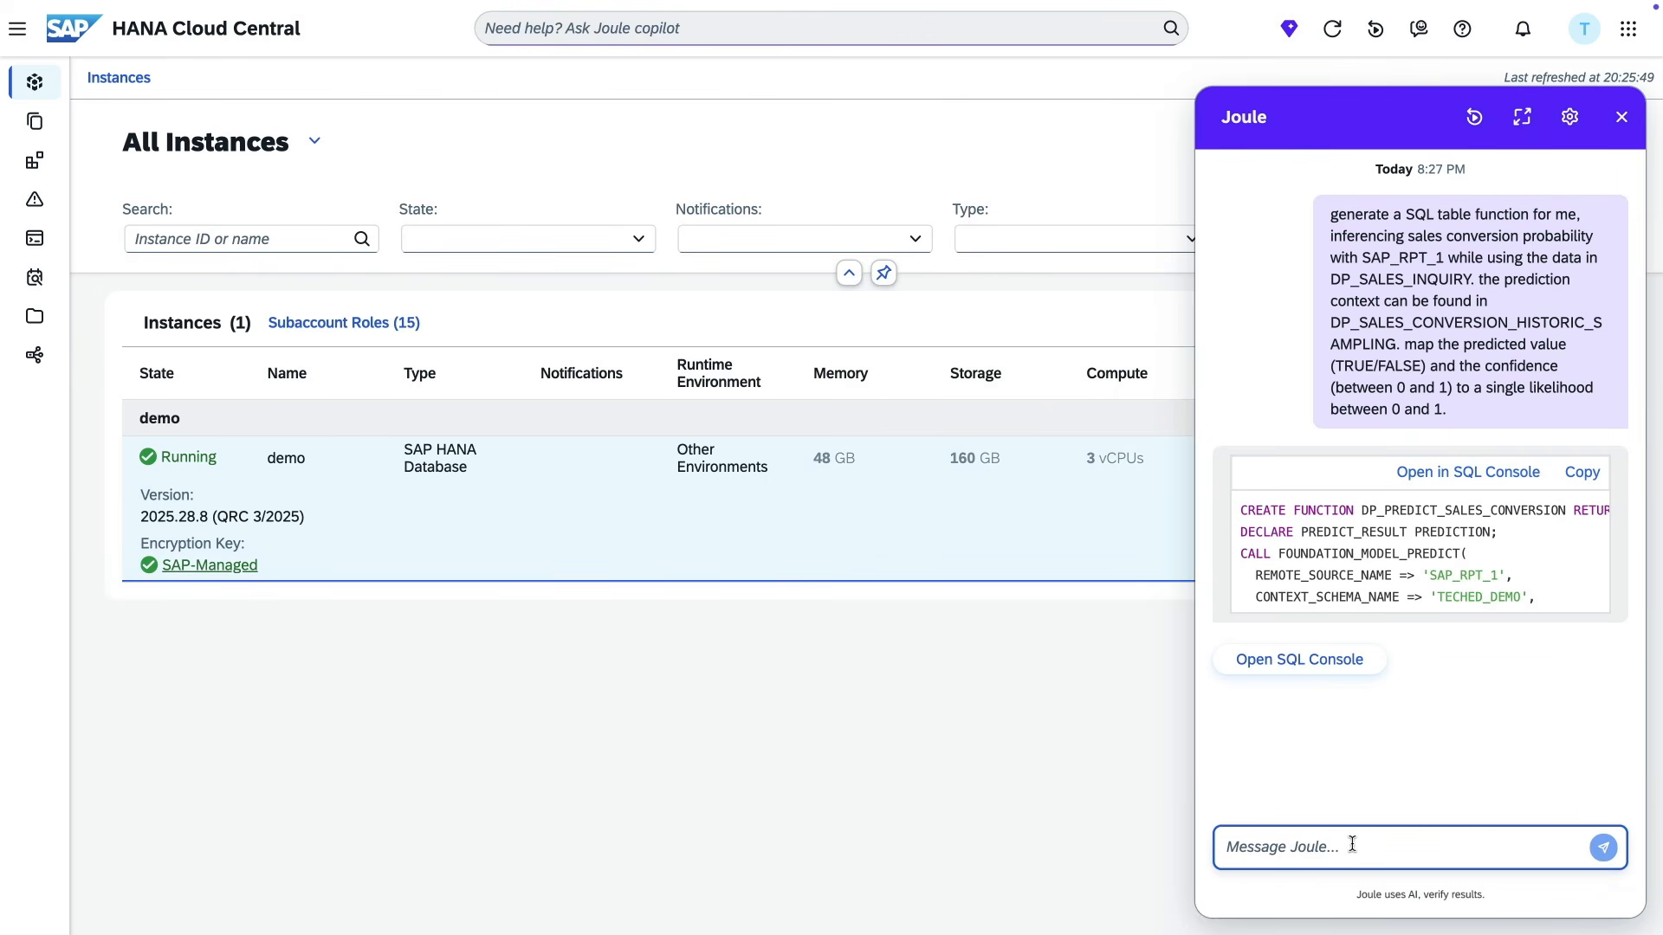
pyautogui.hotkey('ctrl', 'v')
pyautogui.click(1603, 848)
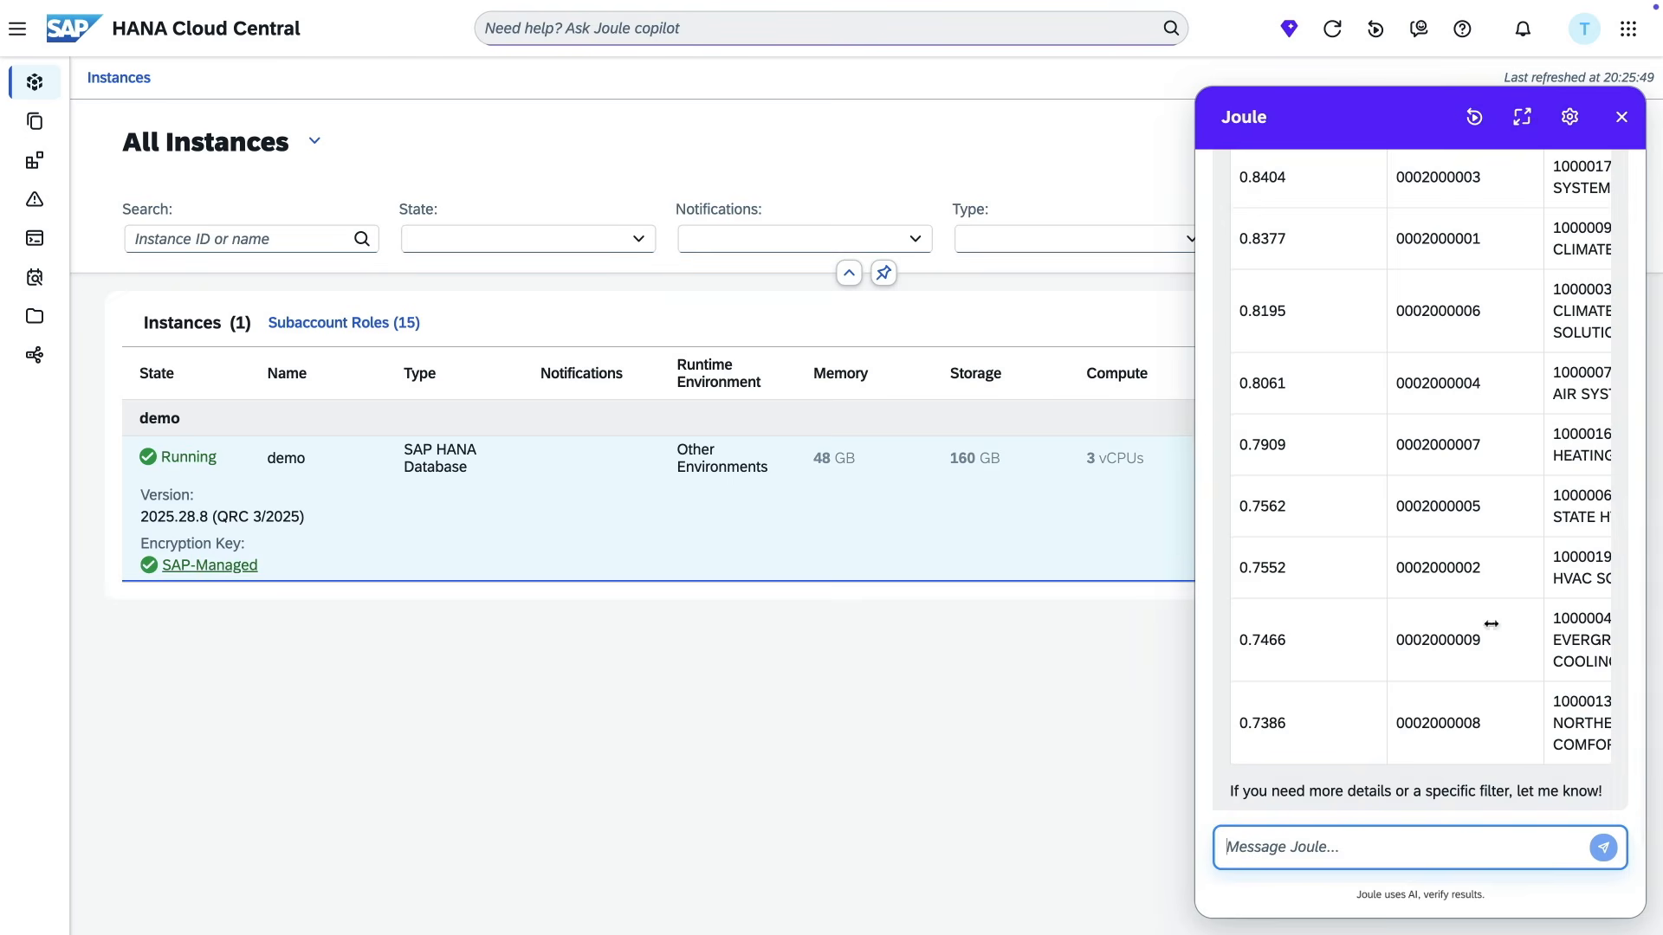
pyautogui.click(1522, 117)
pyautogui.scroll(2, 700, 243)
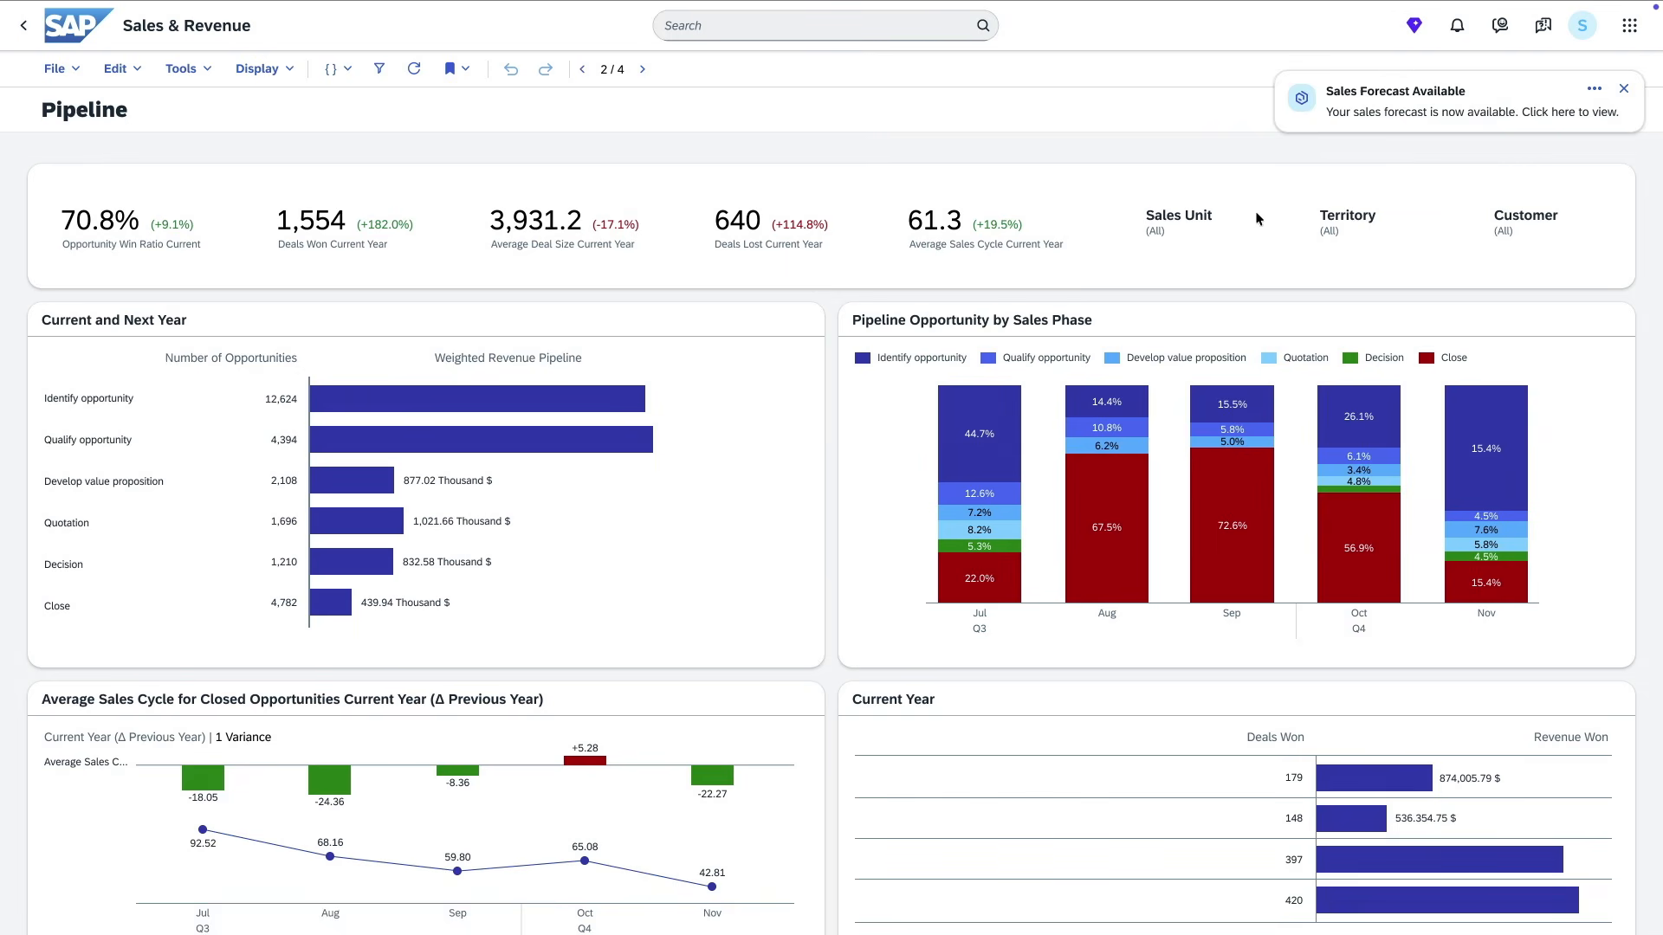
# Switch to the Pipeline page of the Sales & Revenue story and open the Sales Forecast Available notification
pyautogui.click(1362, 118)
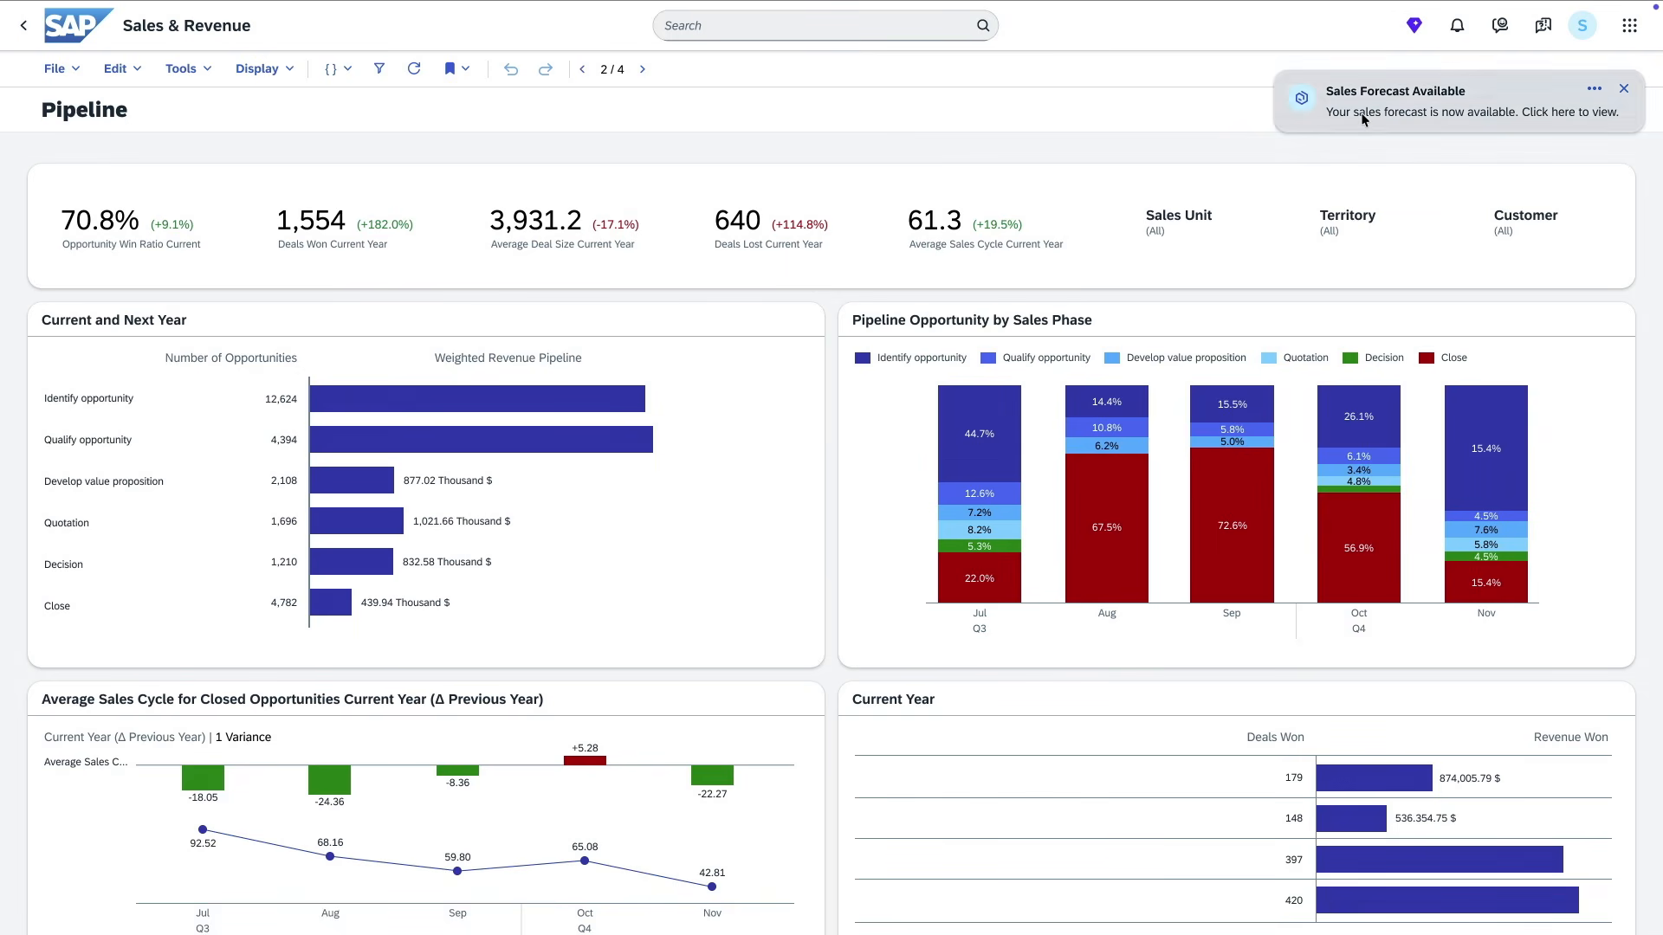